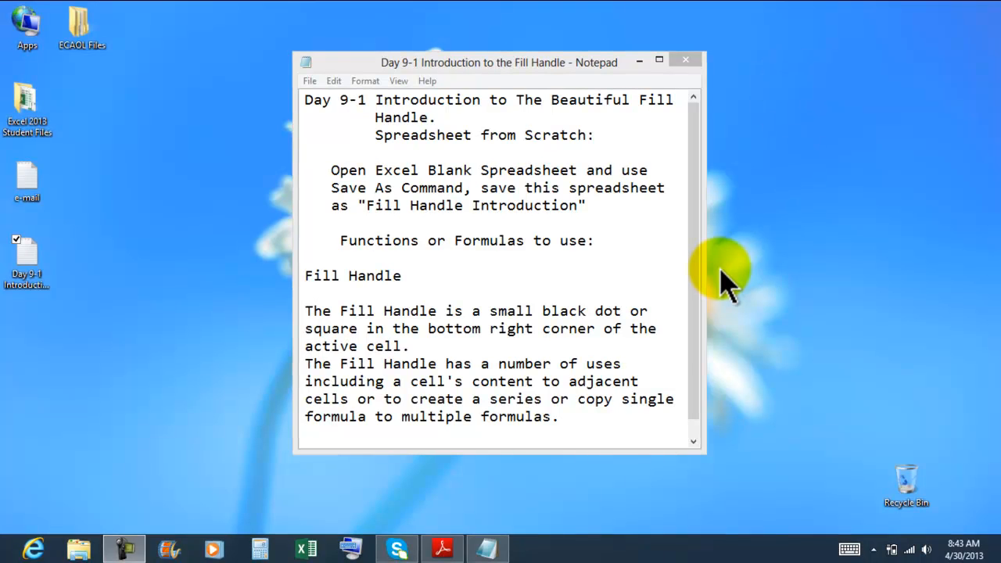
Close the Notepad lesson notes, switch to Excel and create a blank workbook
{"action": "left_click", "coordinate": [571, 423]}
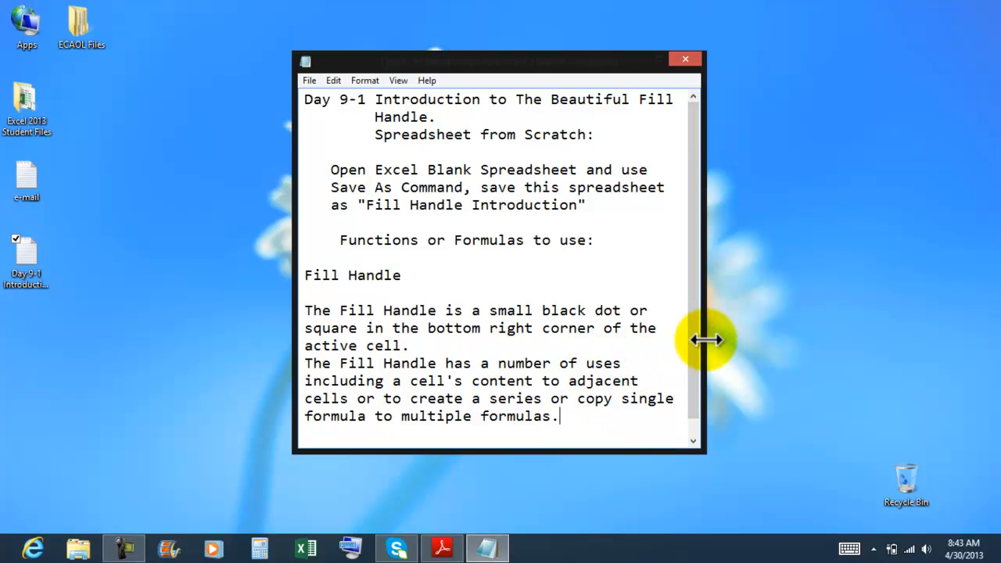
{"action": "left_click_drag", "start_coordinate": [707, 339], "coordinate": [718, 338]}
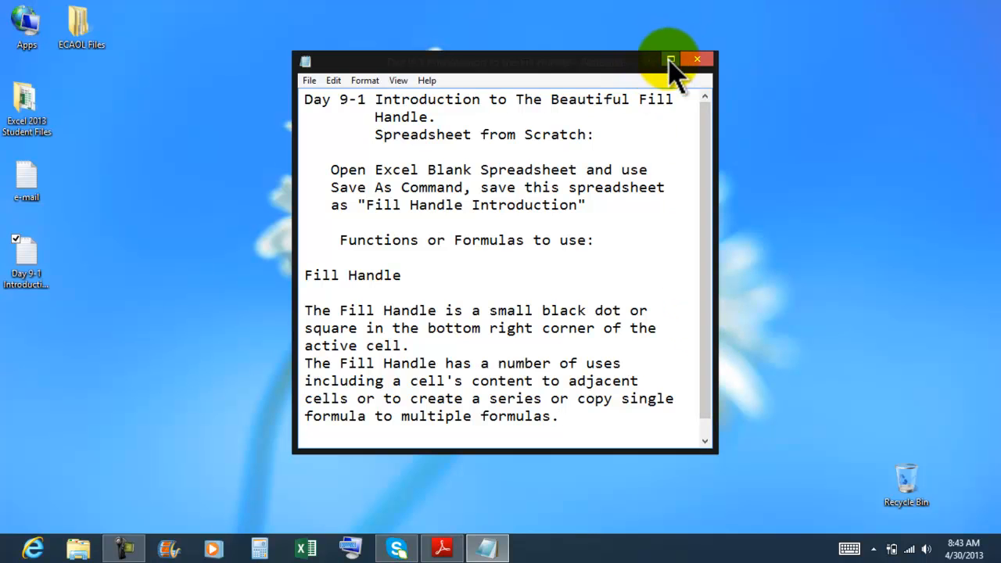
{"action": "left_click", "coordinate": [695, 62]}
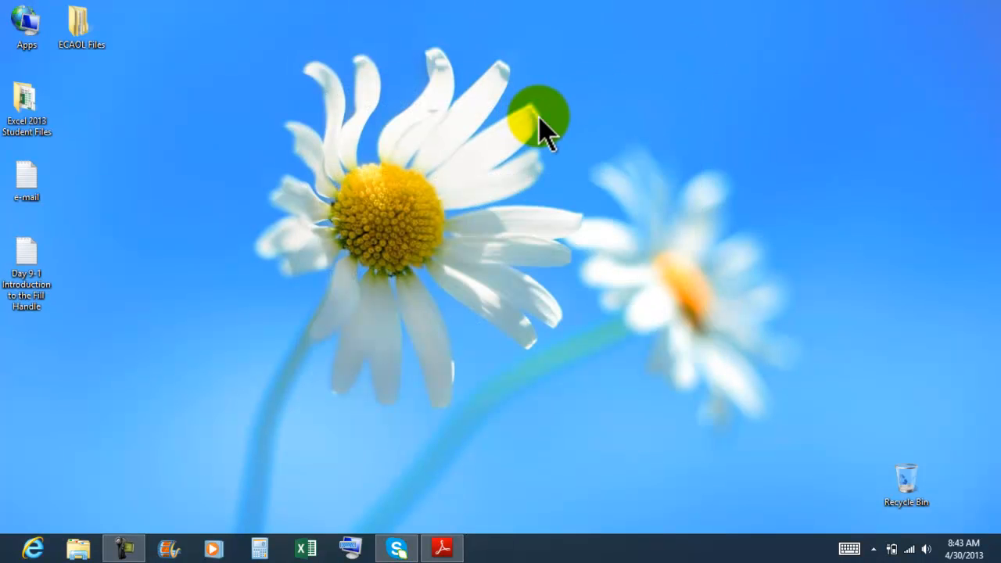
{"action": "left_click", "coordinate": [312, 549]}
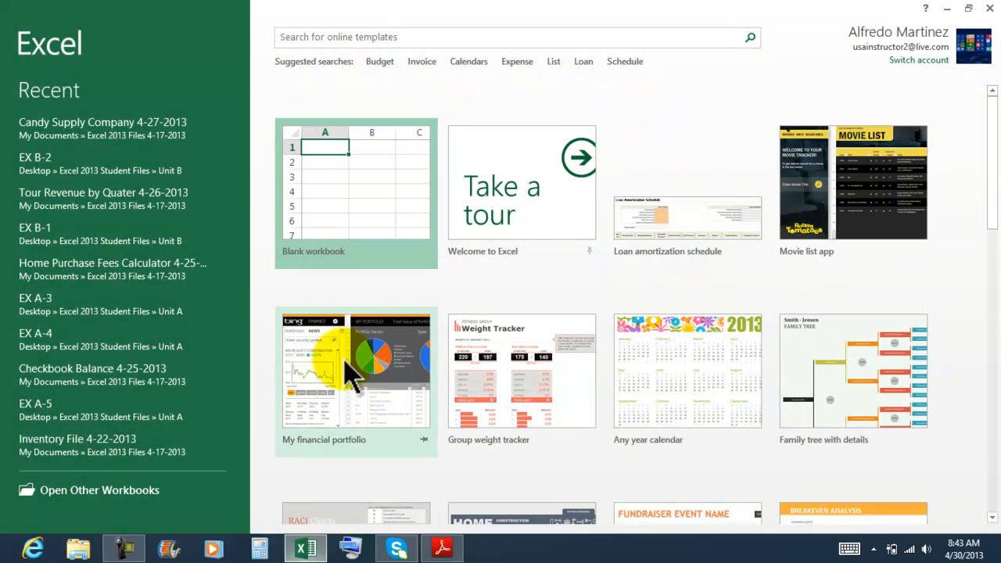
{"action": "left_click", "coordinate": [356, 199]}
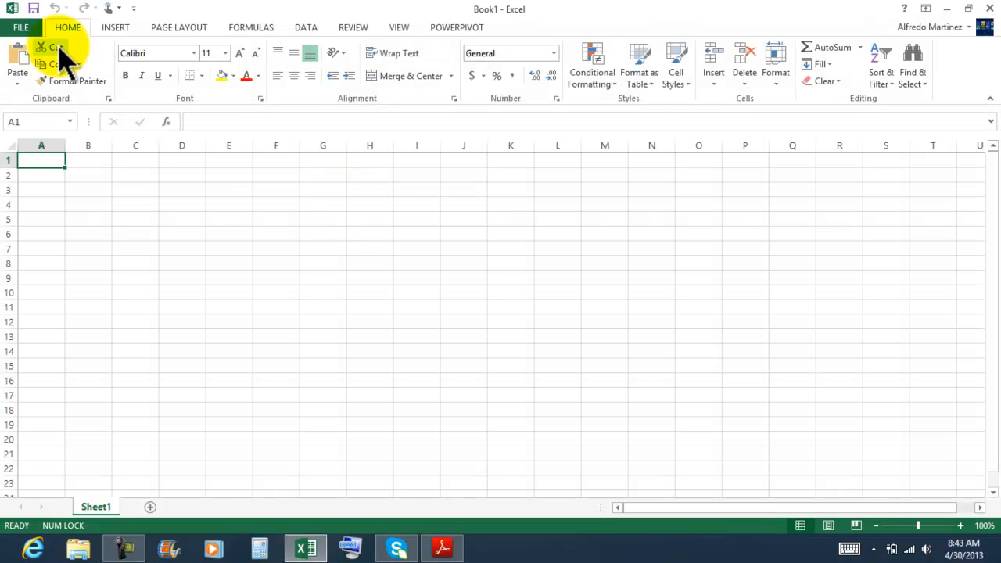
Save the workbook as "Fill Handle Introduction 4-30-2013" in the computer's "Excel 2013 Files 4-17-2013" folder
{"action": "left_click", "coordinate": [25, 29]}
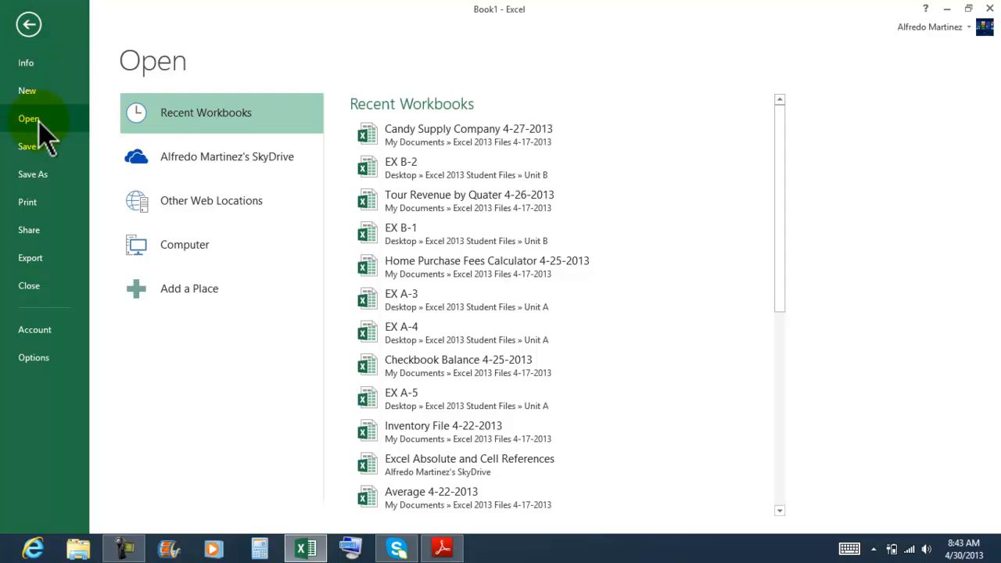
{"action": "left_click", "coordinate": [37, 173]}
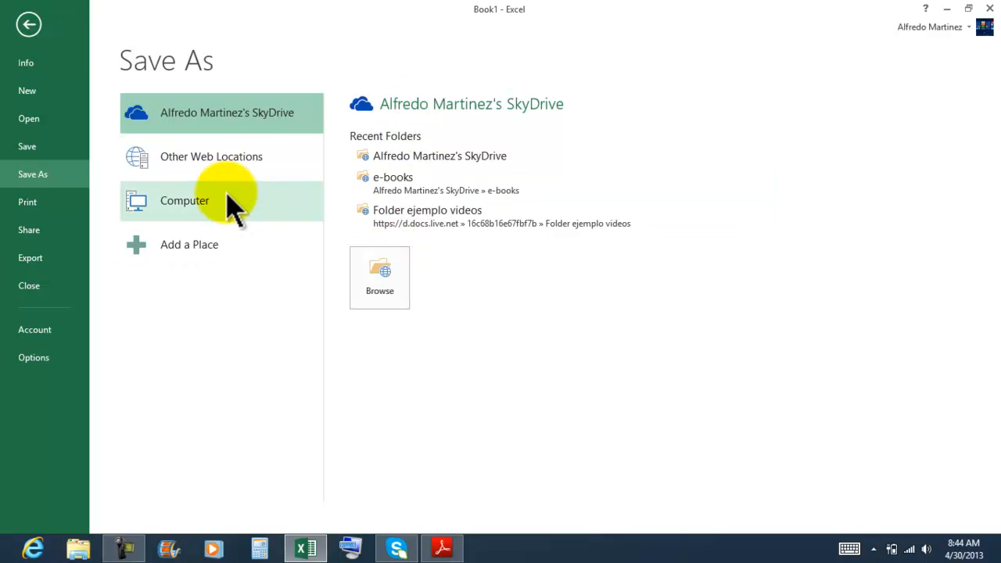
{"action": "left_click", "coordinate": [184, 203]}
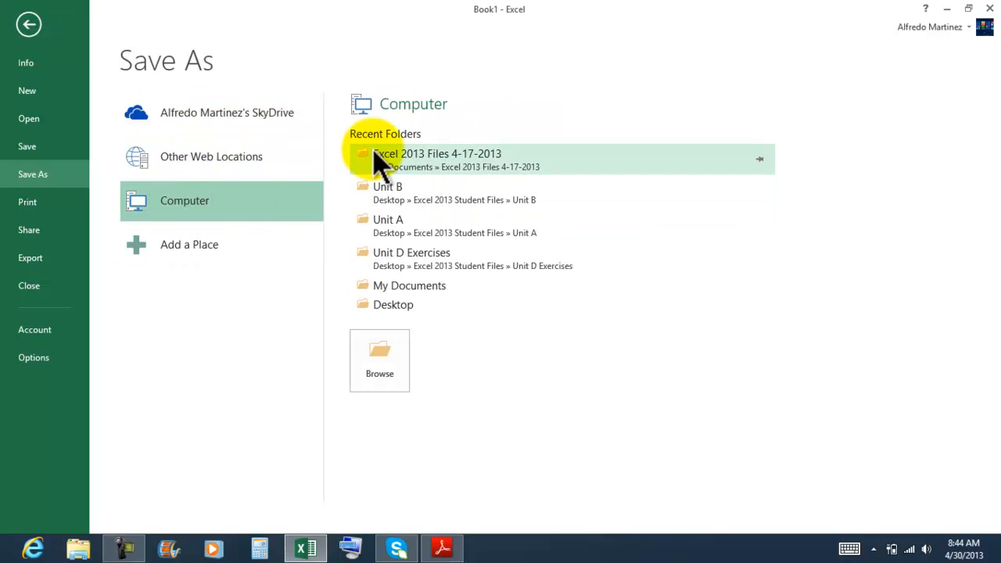
{"action": "left_click", "coordinate": [425, 166]}
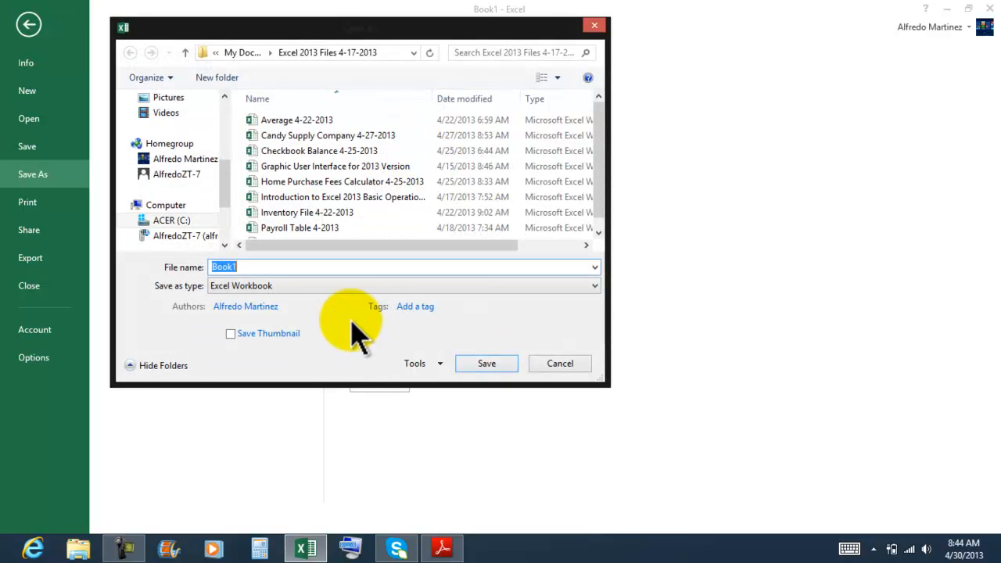
{"action": "type", "text": "Fill Handle Introduction"}
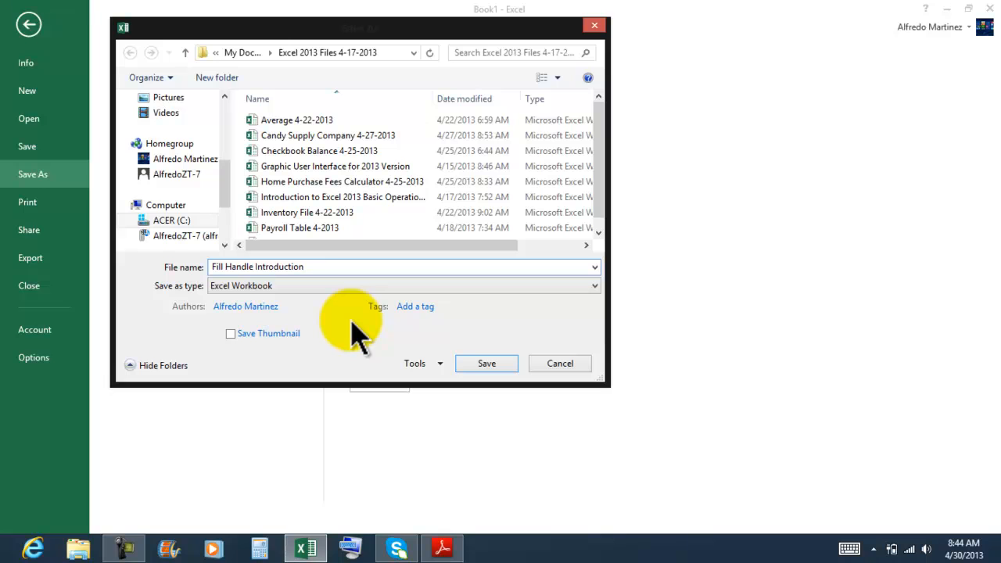
{"action": "type", "text": " 4-30-2013"}
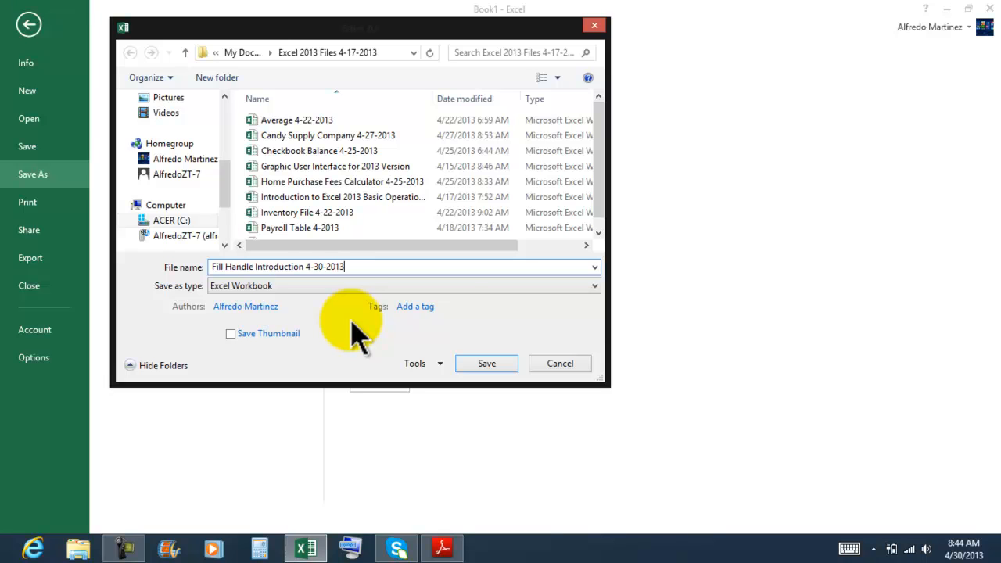
{"action": "left_click", "coordinate": [487, 364]}
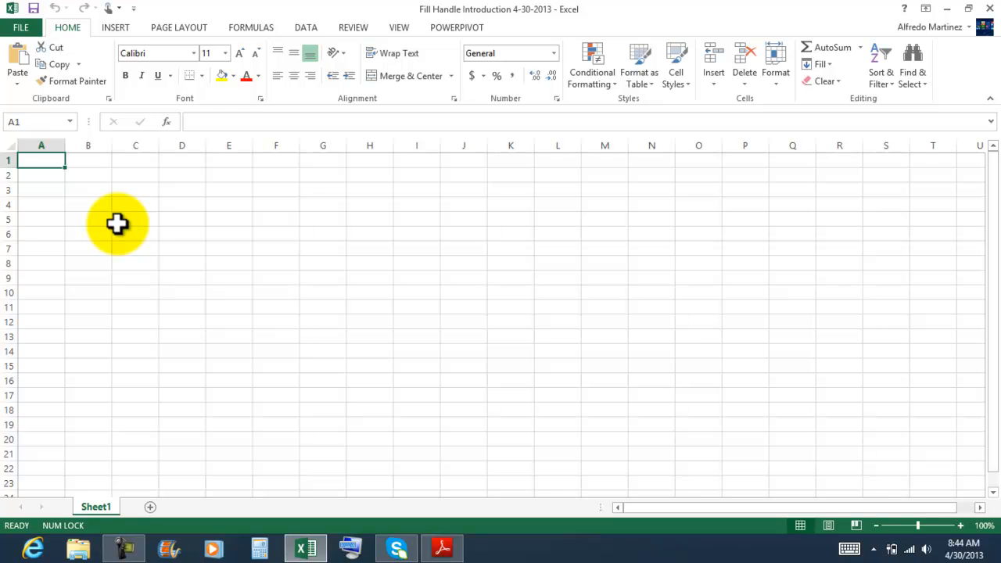
Enter January in cell A1 and extend it with the fill handle across row 1 to December in L1
{"action": "type", "text": "Jan"}
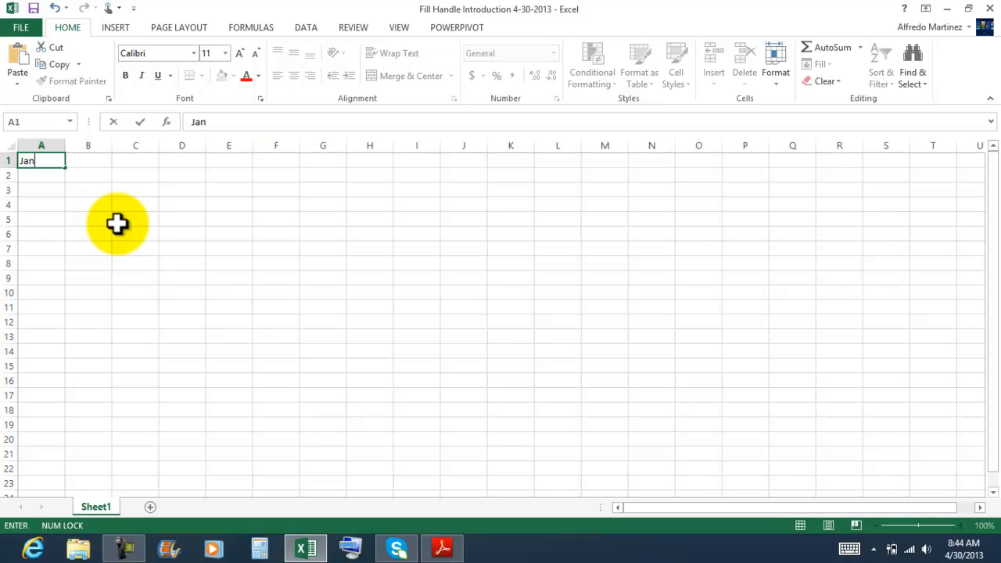
{"action": "type", "text": "uary"}
{"action": "key", "text": "Return"}
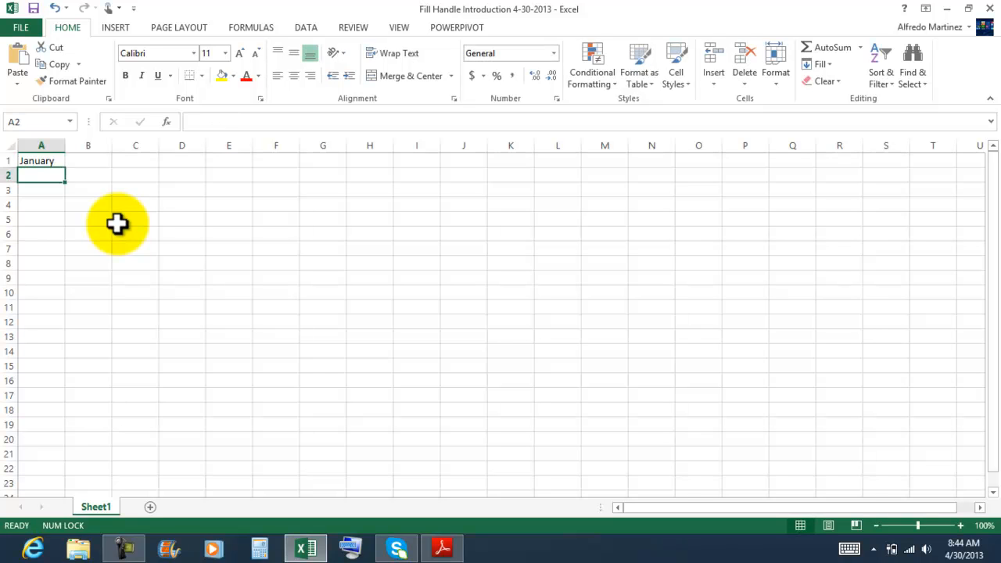
{"action": "left_click", "coordinate": [47, 159]}
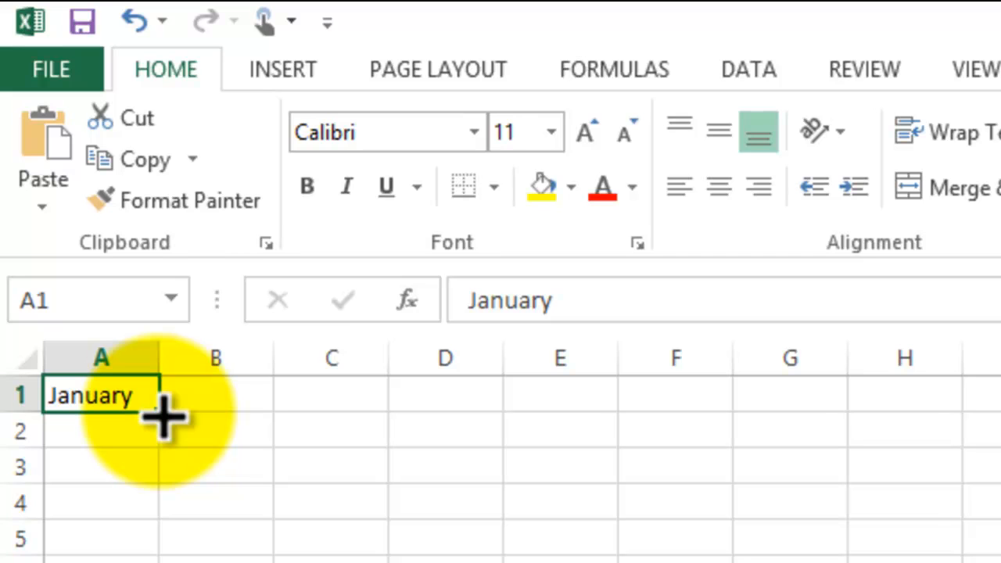
{"action": "left_click_drag", "start_coordinate": [162, 416], "coordinate": [357, 404]}
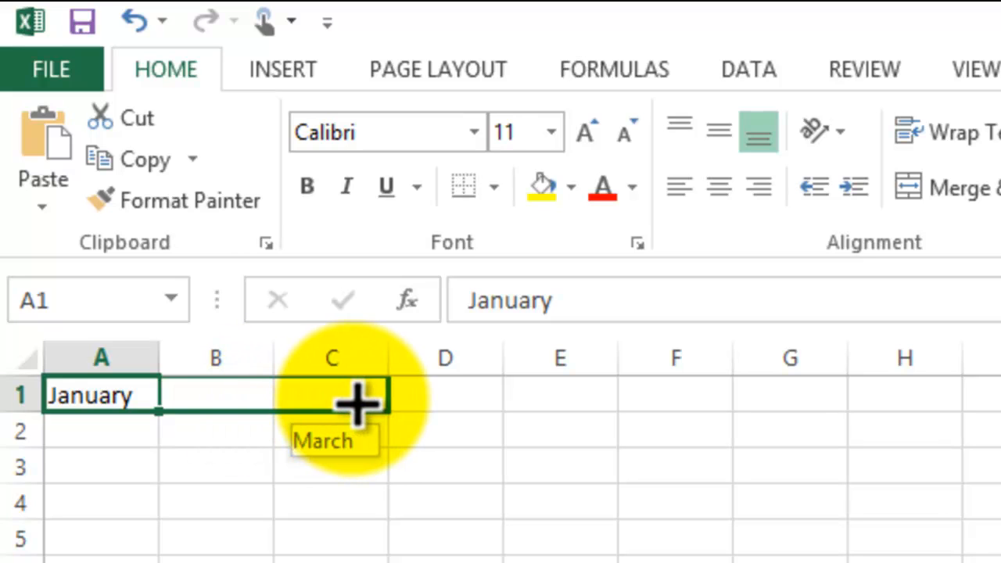
{"action": "left_click_drag", "start_coordinate": [358, 403], "coordinate": [797, 399]}
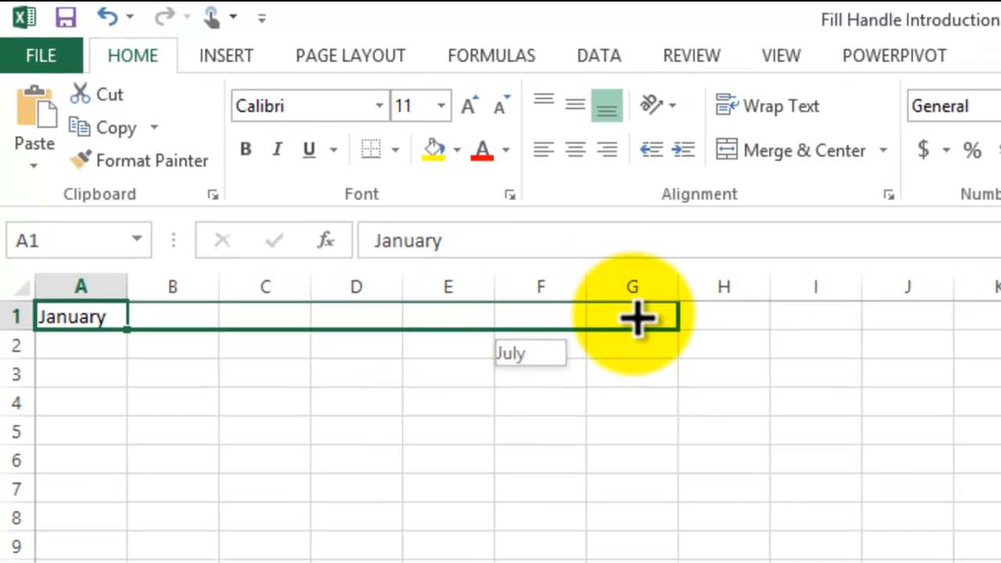
{"action": "left_click_drag", "start_coordinate": [637, 316], "coordinate": [1000, 314]}
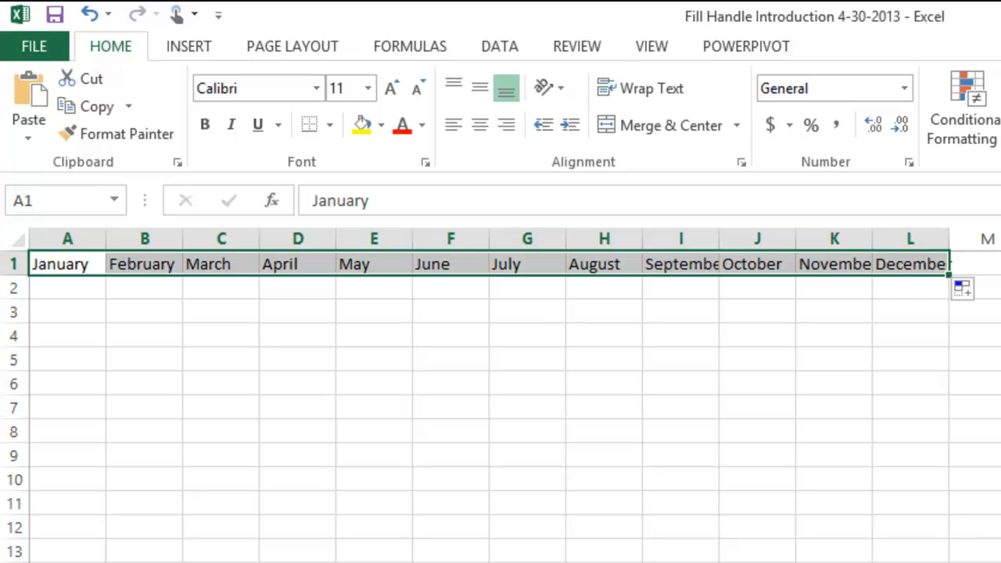
{"action": "left_click", "coordinate": [659, 381]}
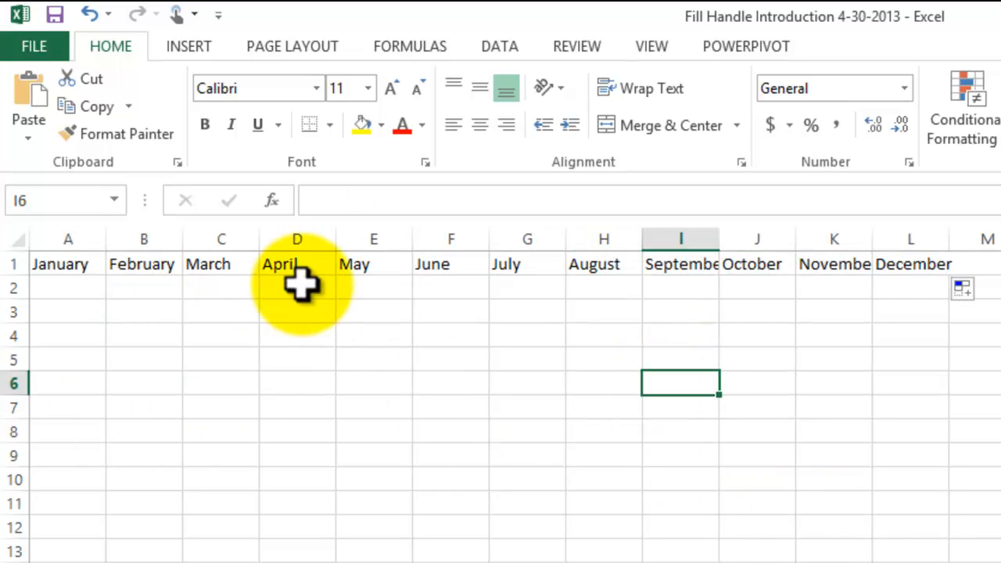
AutoFit the widths of columns I, K and L to the September, November and December headings
{"action": "double_click", "coordinate": [719, 235]}
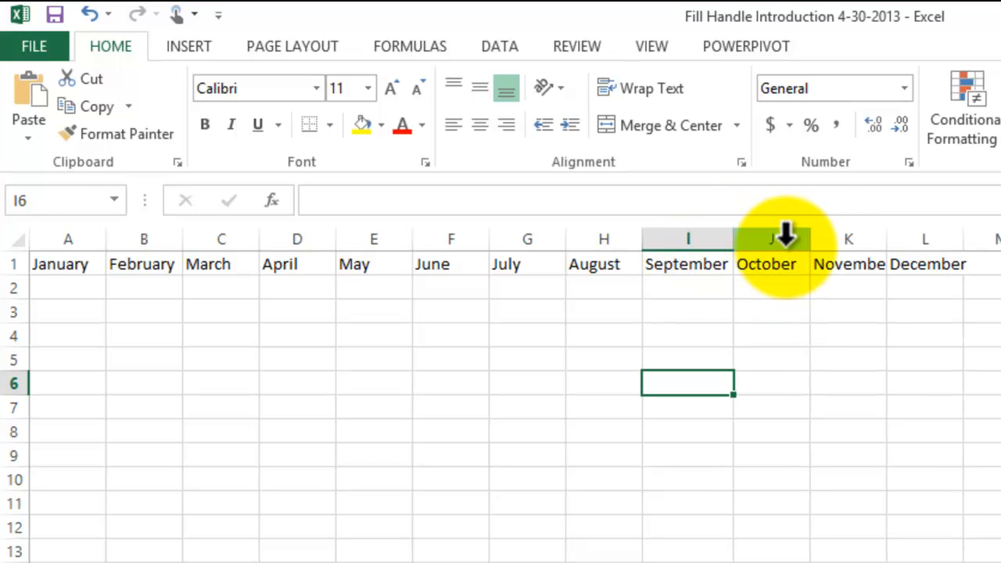
{"action": "double_click", "coordinate": [886, 235]}
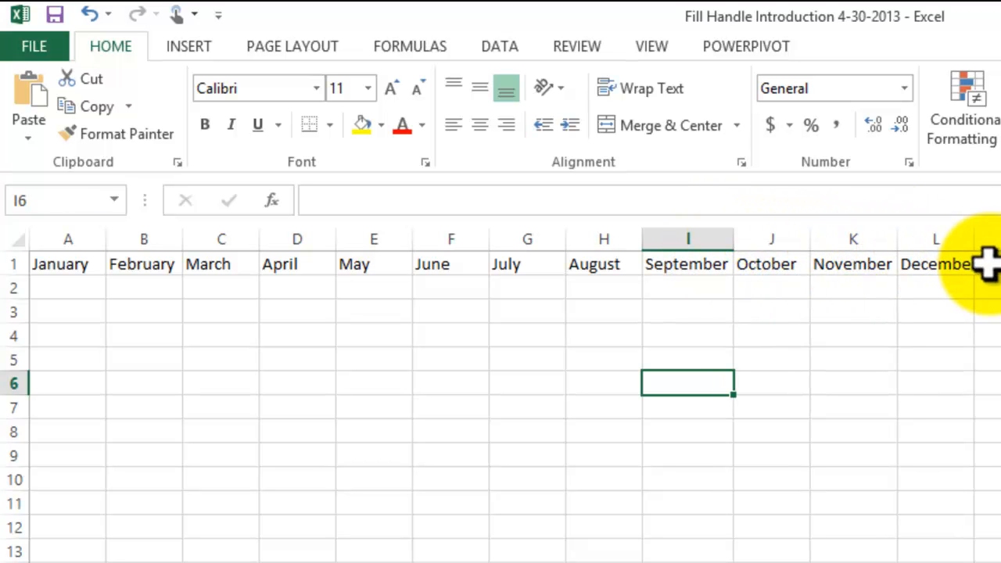
{"action": "double_click", "coordinate": [976, 234]}
{"action": "left_click", "coordinate": [710, 529]}
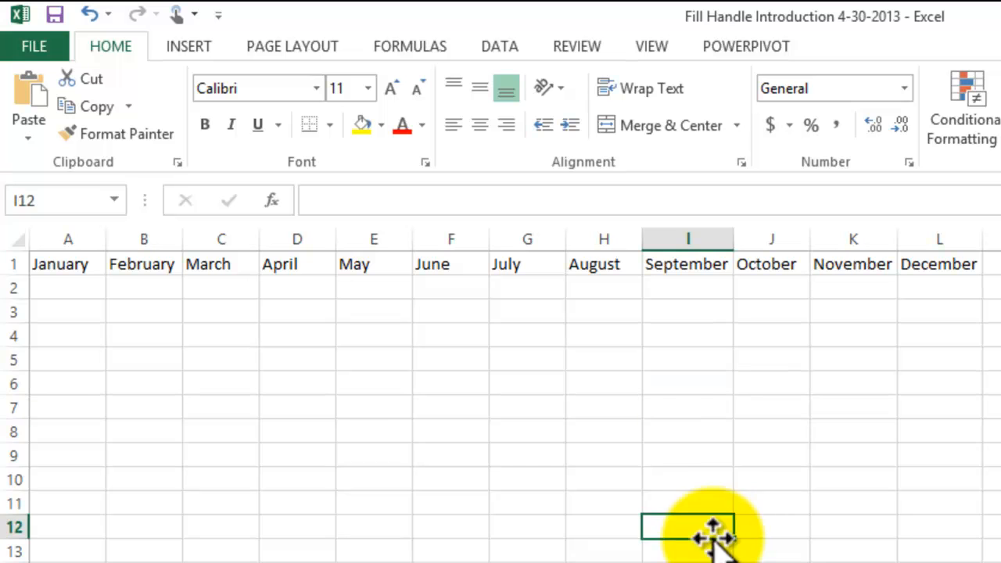
{"action": "left_click", "coordinate": [395, 478]}
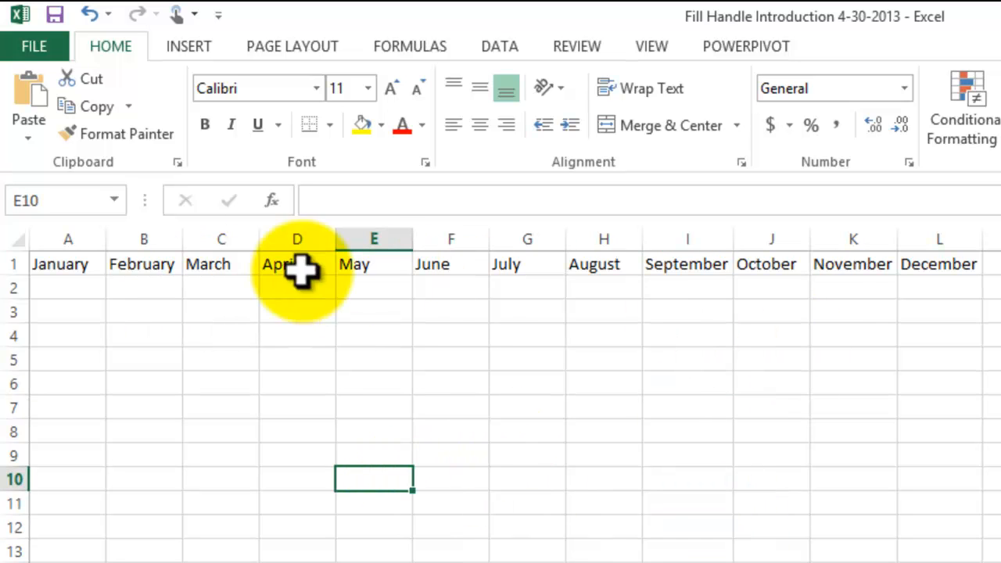
Fill the month series from January in A1 down to December in A12 and AutoFit column A
{"action": "left_click", "coordinate": [48, 268]}
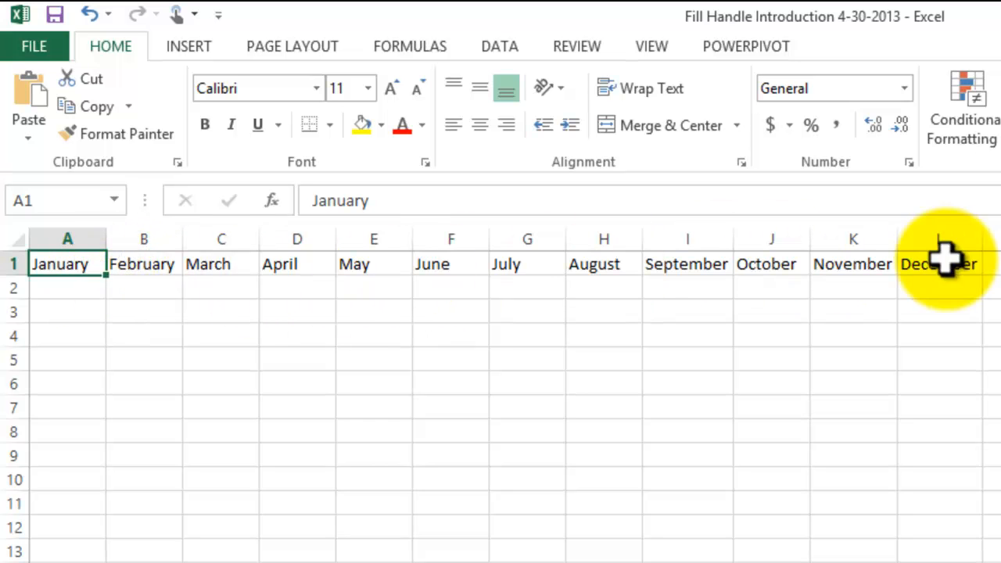
{"action": "left_click_drag", "start_coordinate": [110, 280], "coordinate": [102, 532]}
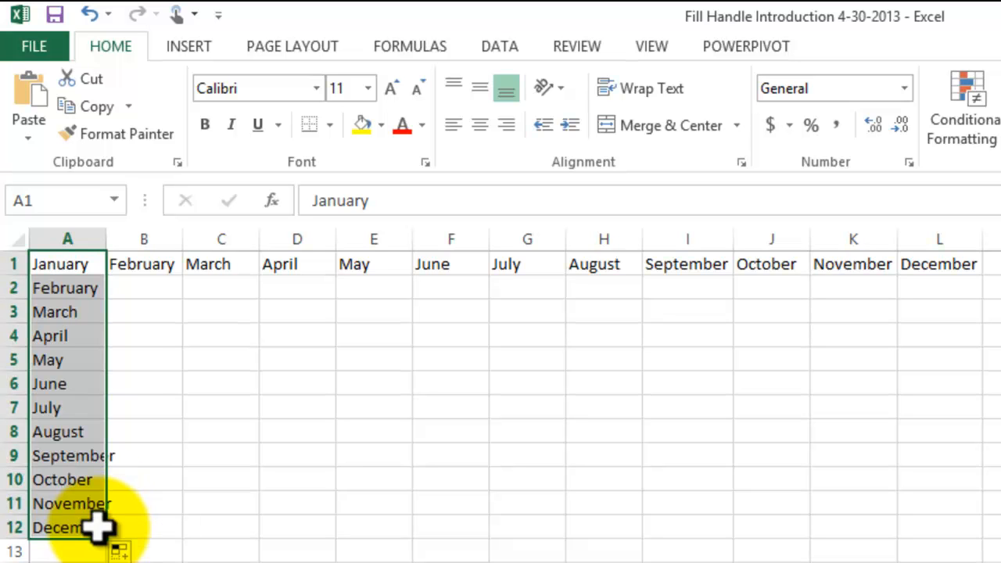
{"action": "double_click", "coordinate": [106, 239]}
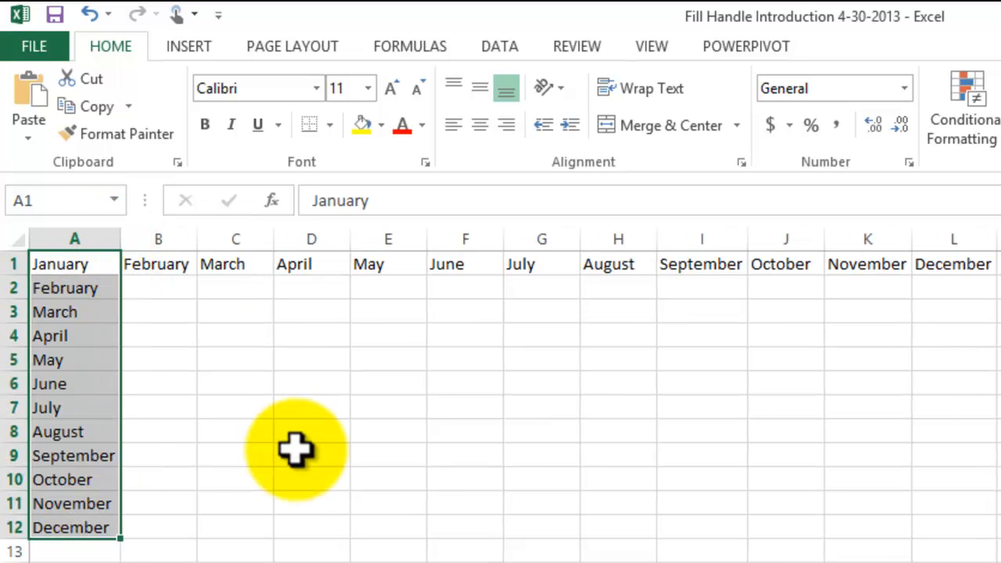
{"action": "left_click", "coordinate": [336, 525]}
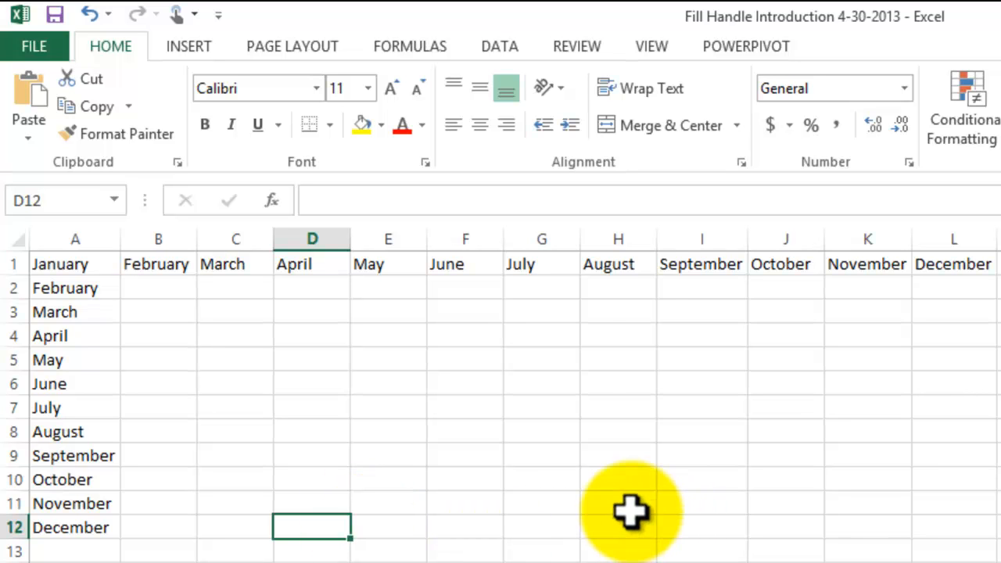
Delete the month names February to December from cells B1:L1
{"action": "left_click_drag", "start_coordinate": [177, 268], "coordinate": [970, 266]}
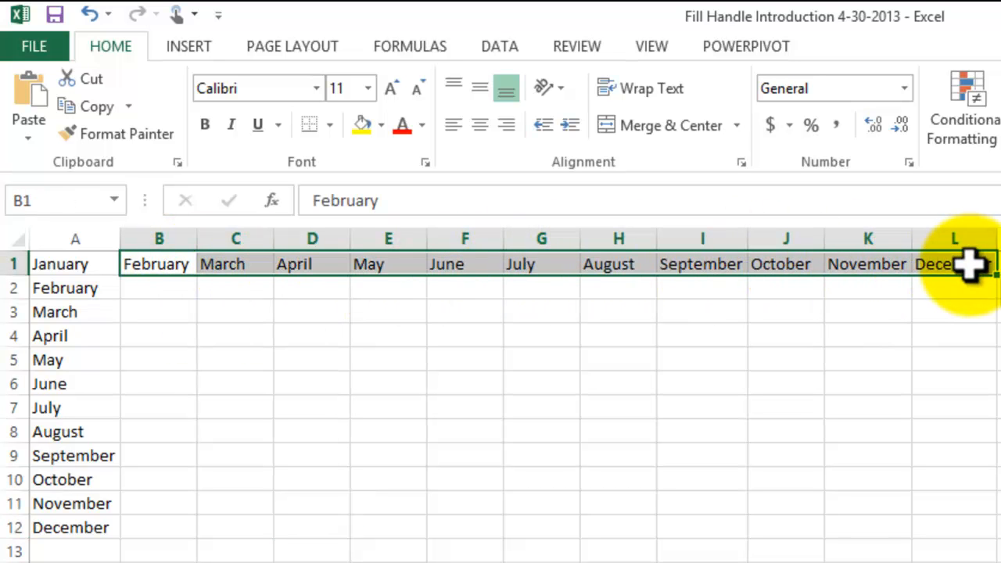
{"action": "key", "text": "Delete"}
{"action": "left_click", "coordinate": [250, 527]}
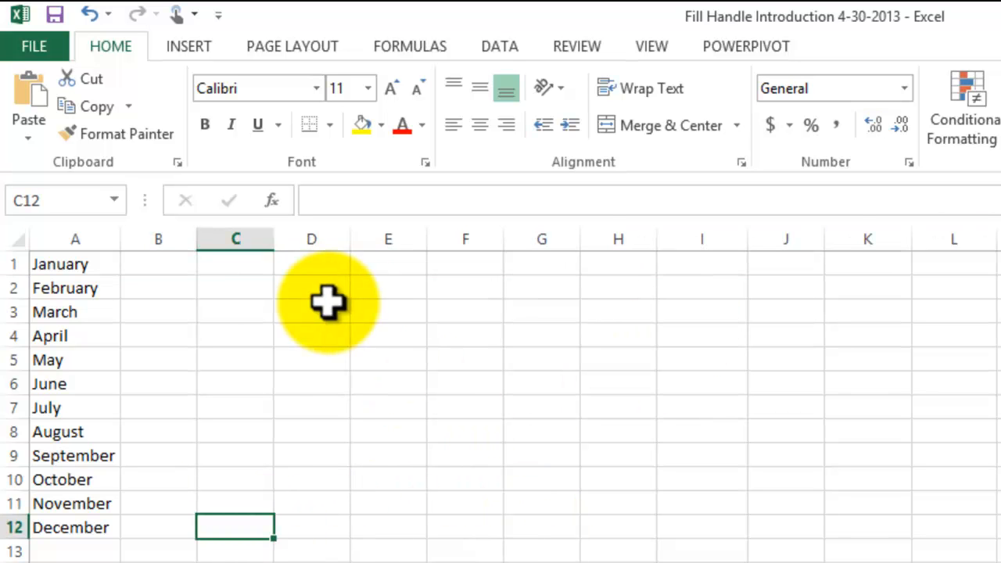
Enter Jan in cell C1 and extend it with the fill handle down to Dec in C12
{"action": "left_click", "coordinate": [236, 264]}
{"action": "type", "text": "Jan"}
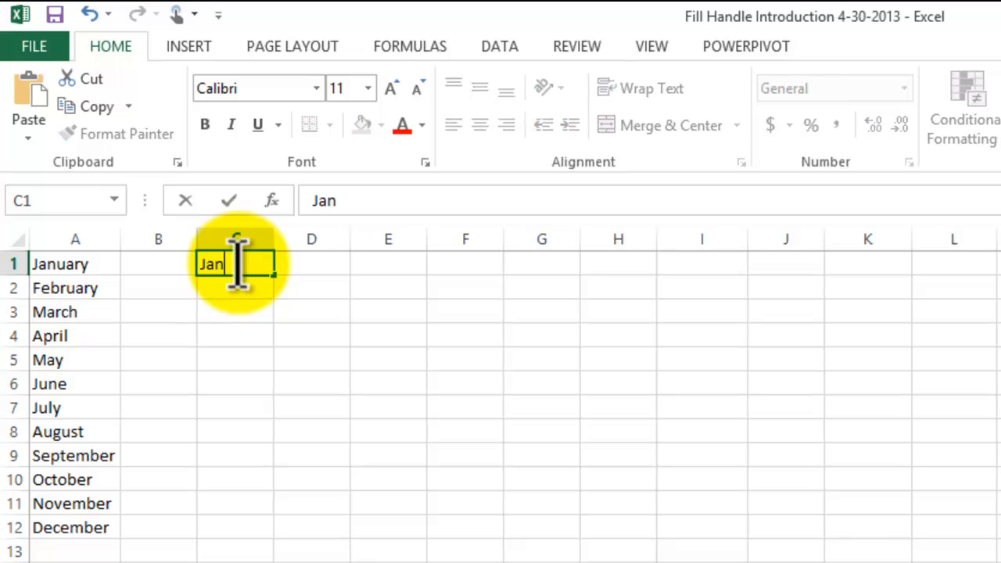
{"action": "key", "text": "Return"}
{"action": "left_click", "coordinate": [241, 262]}
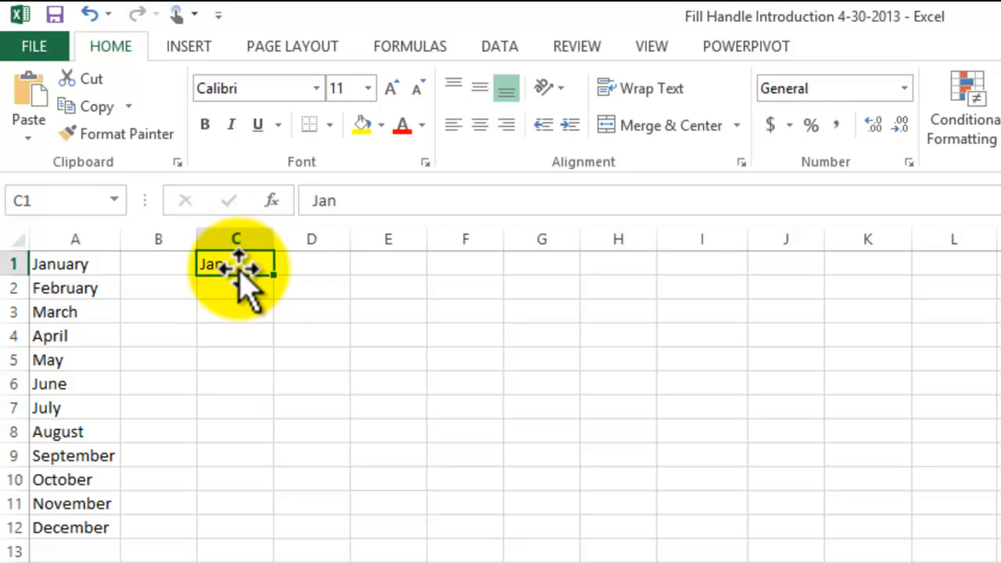
{"action": "left_click_drag", "start_coordinate": [279, 277], "coordinate": [286, 530]}
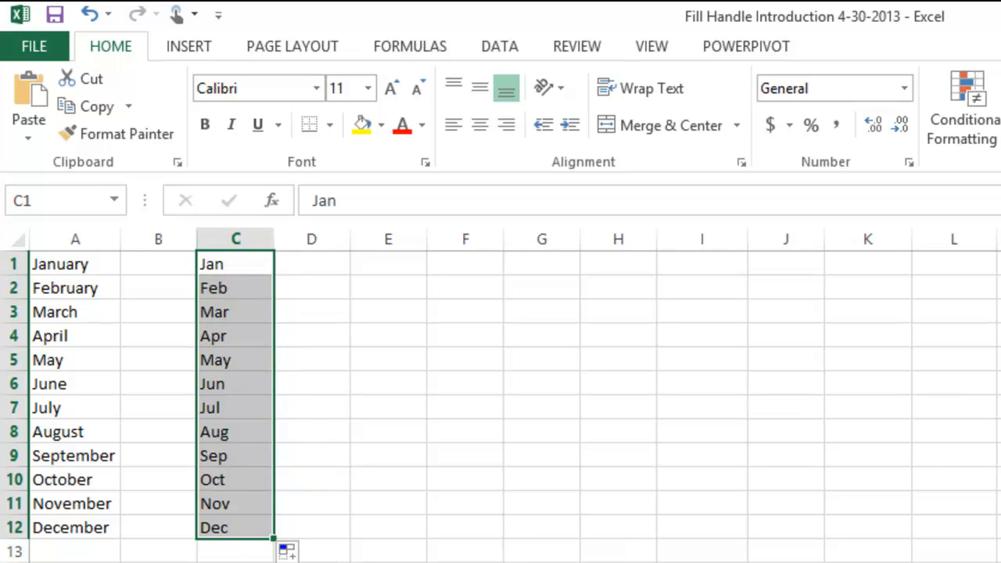
{"action": "left_click", "coordinate": [542, 562]}
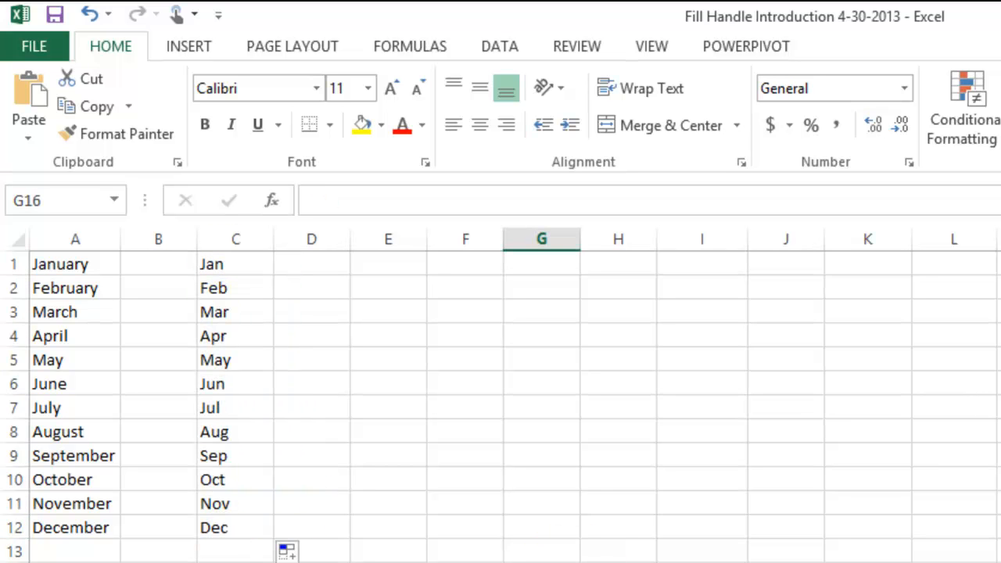
Enter Monday in cell D1, fill the weekday series down to D12 and AutoFit column D
{"action": "left_click", "coordinate": [332, 265]}
{"action": "type", "text": "Monday"}
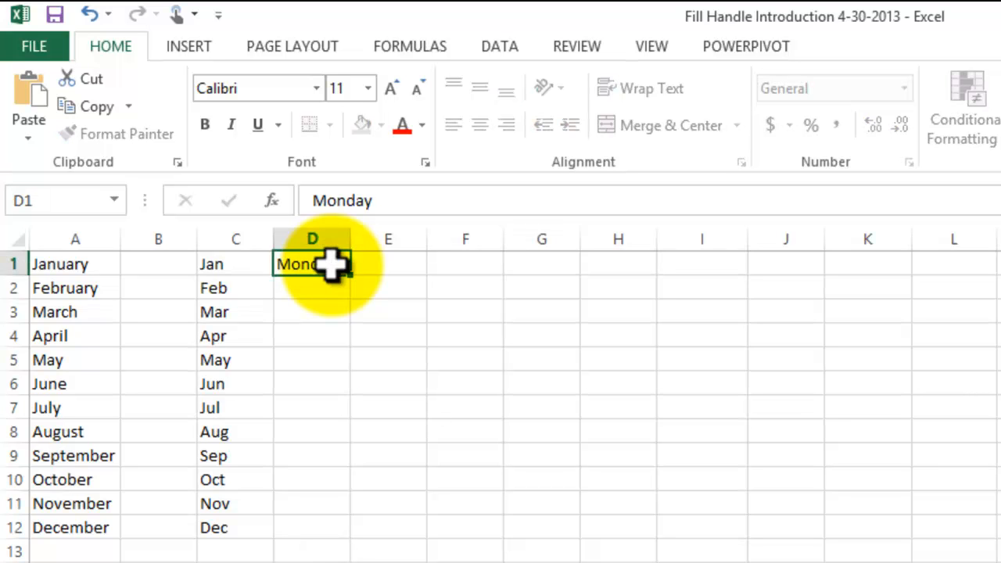
{"action": "key", "text": "Return"}
{"action": "left_click", "coordinate": [331, 264]}
{"action": "left_click_drag", "start_coordinate": [356, 279], "coordinate": [352, 535]}
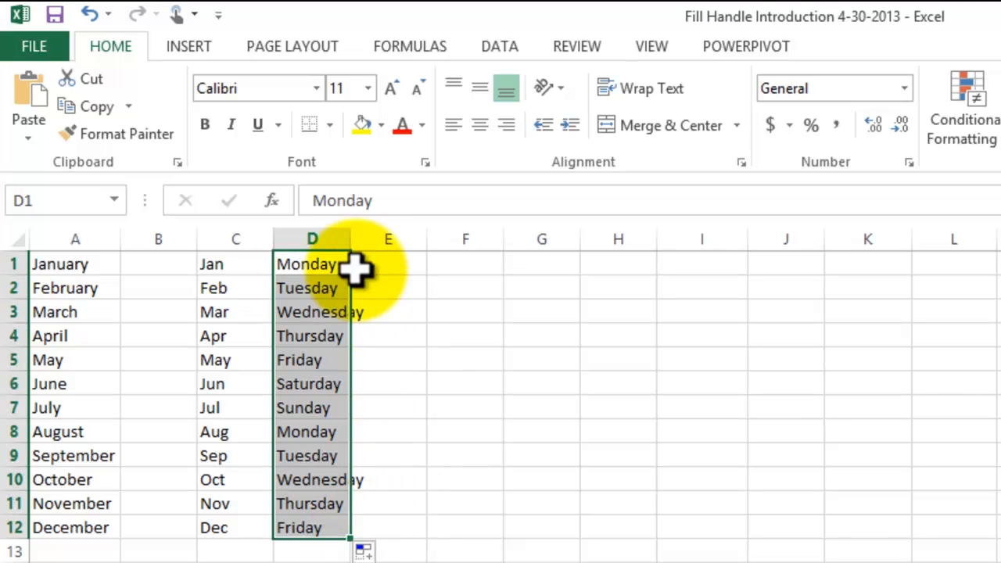
{"action": "double_click", "coordinate": [351, 238]}
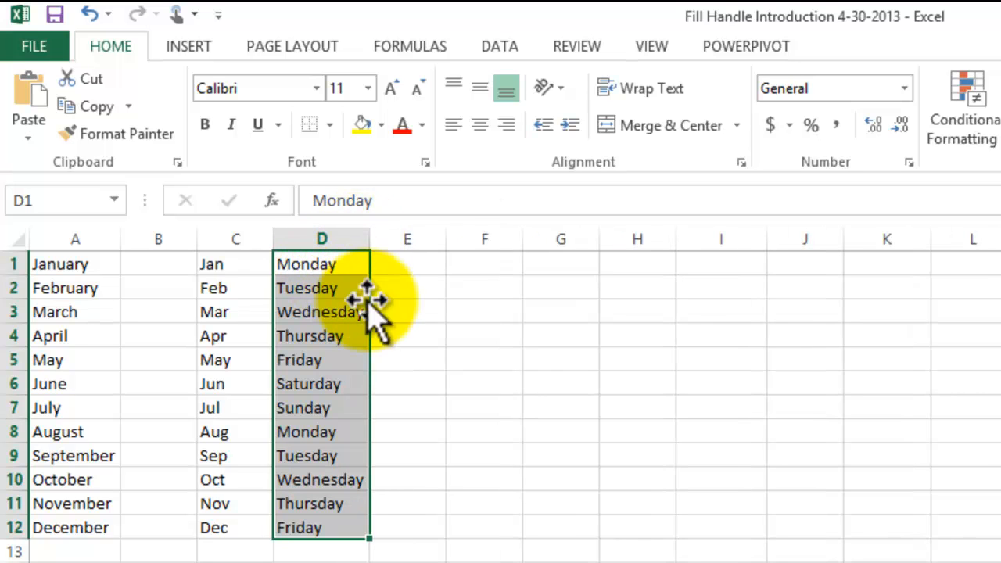
Enter Stage 1 in cell F1 and extend the series with the fill handle down to Stage 12 in F12
{"action": "left_click", "coordinate": [586, 552]}
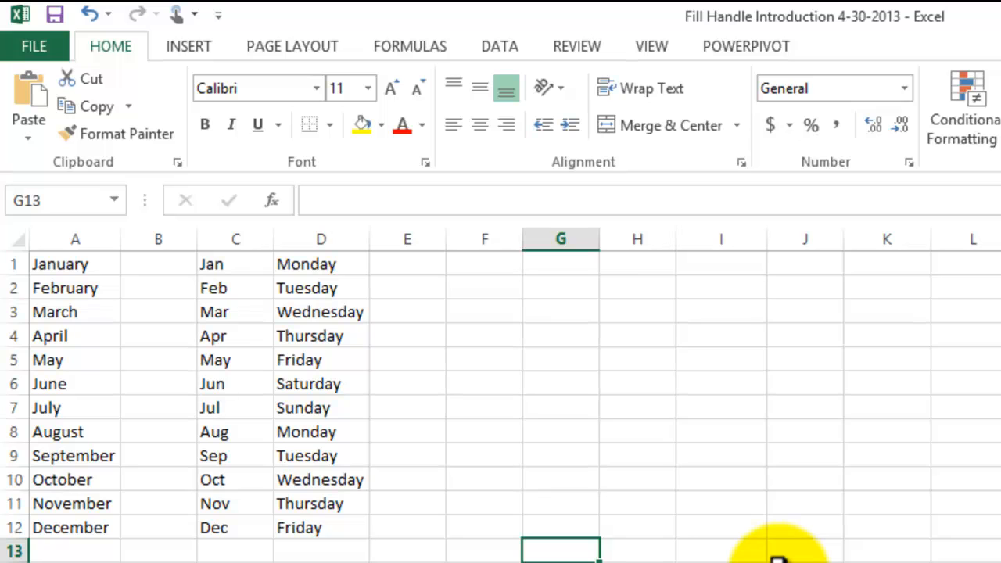
{"action": "left_click", "coordinate": [484, 266]}
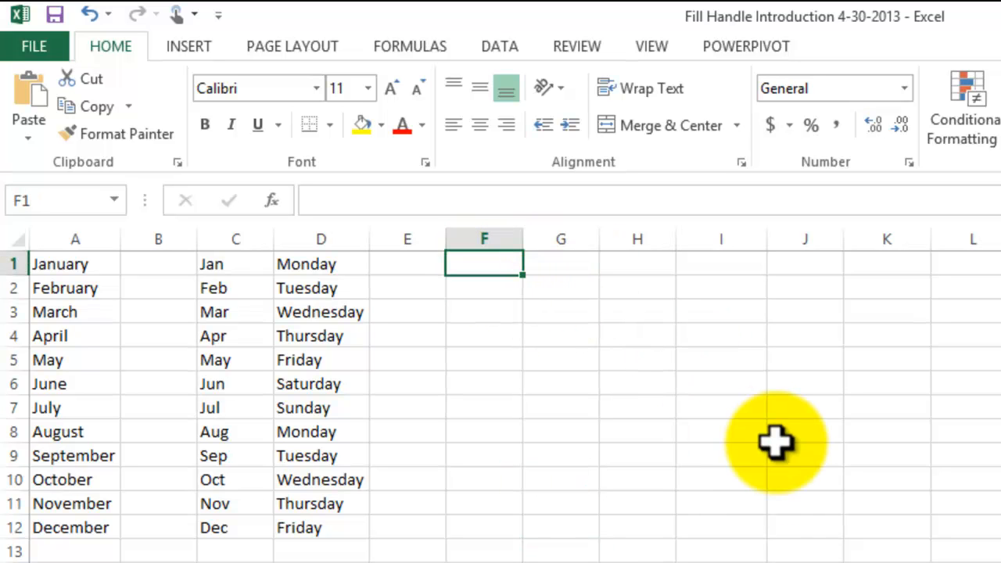
{"action": "type", "text": "Stage 1"}
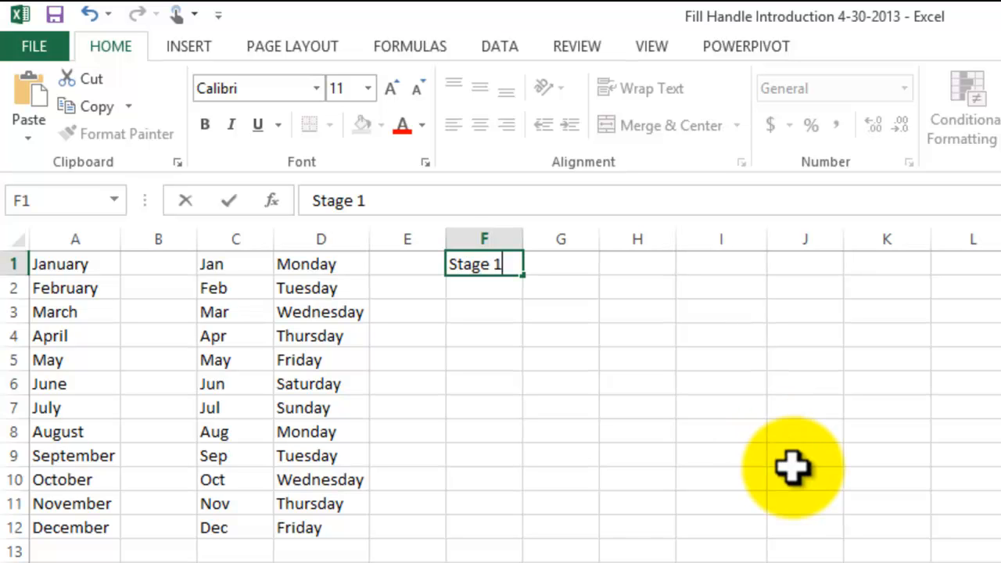
{"action": "key", "text": "Return"}
{"action": "left_click", "coordinate": [509, 264]}
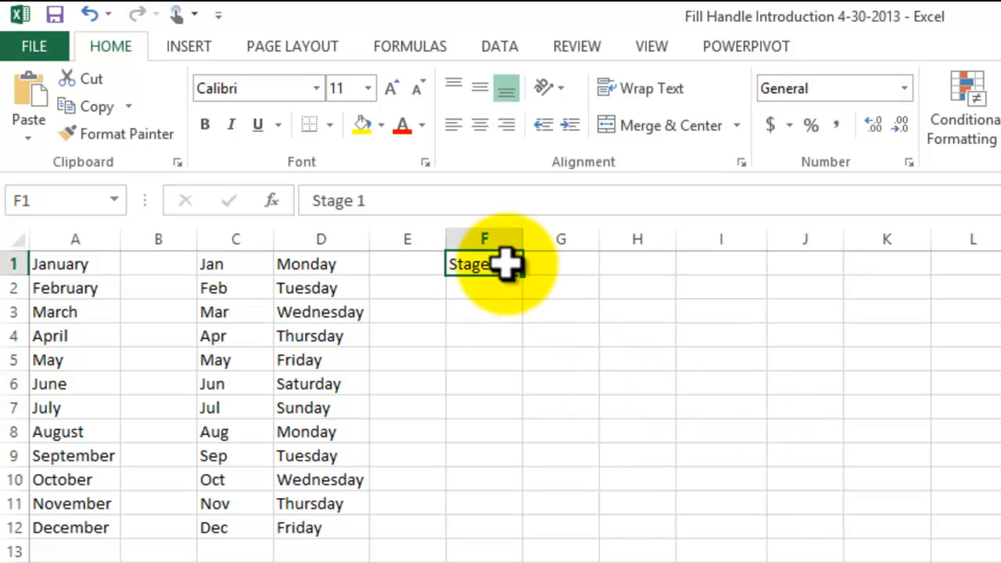
{"action": "left_click_drag", "start_coordinate": [531, 276], "coordinate": [538, 535]}
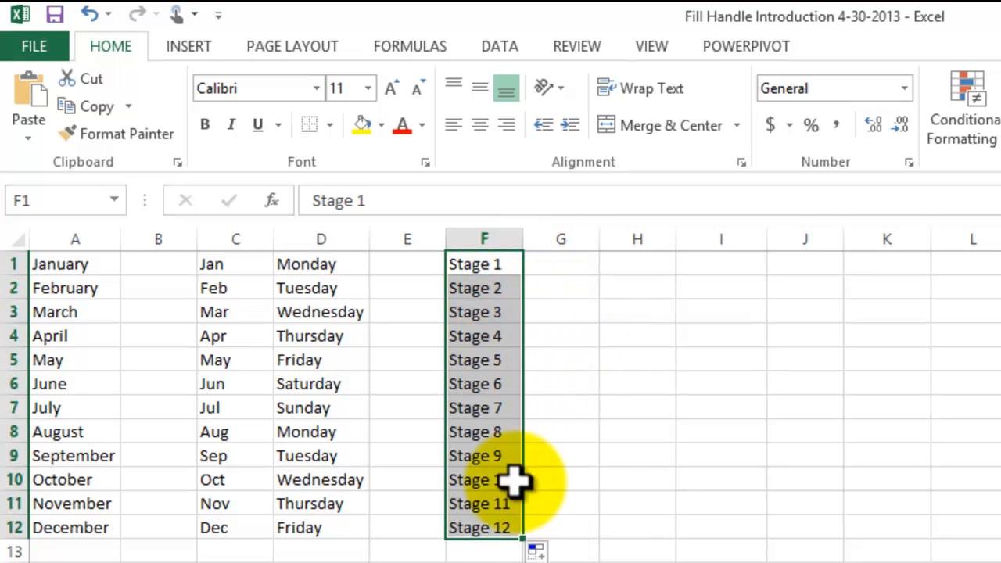
Enter International in cell H1, fit column H to the text and copy the entry down to H12 with the fill handle
{"action": "left_click", "coordinate": [635, 264]}
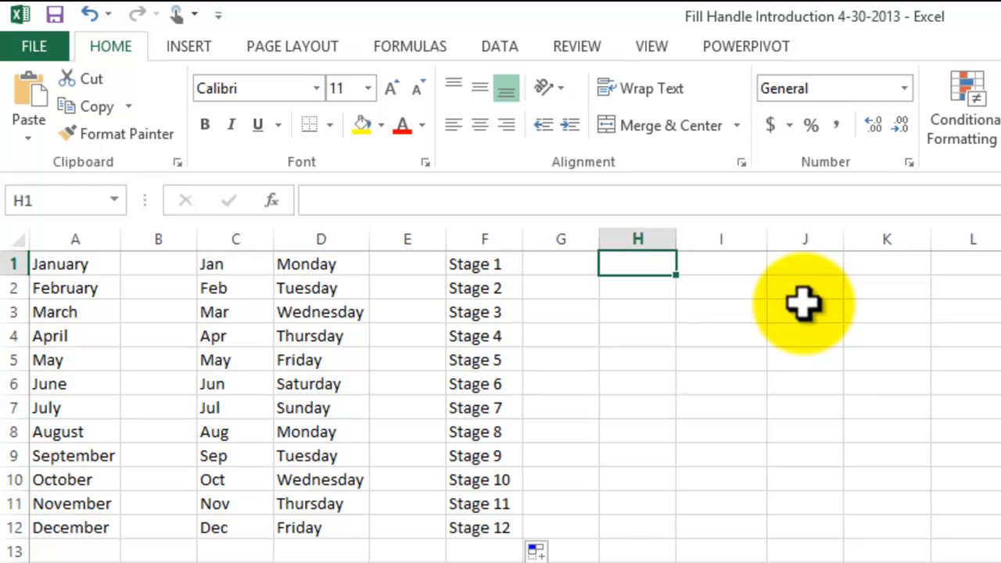
{"action": "type", "text": "Interna"}
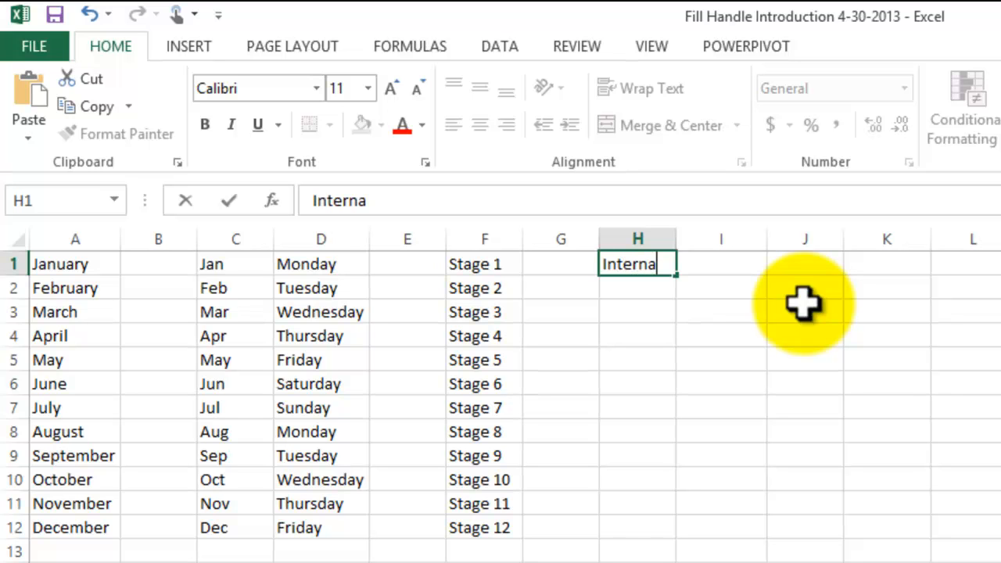
{"action": "type", "text": "tional"}
{"action": "key", "text": "Return"}
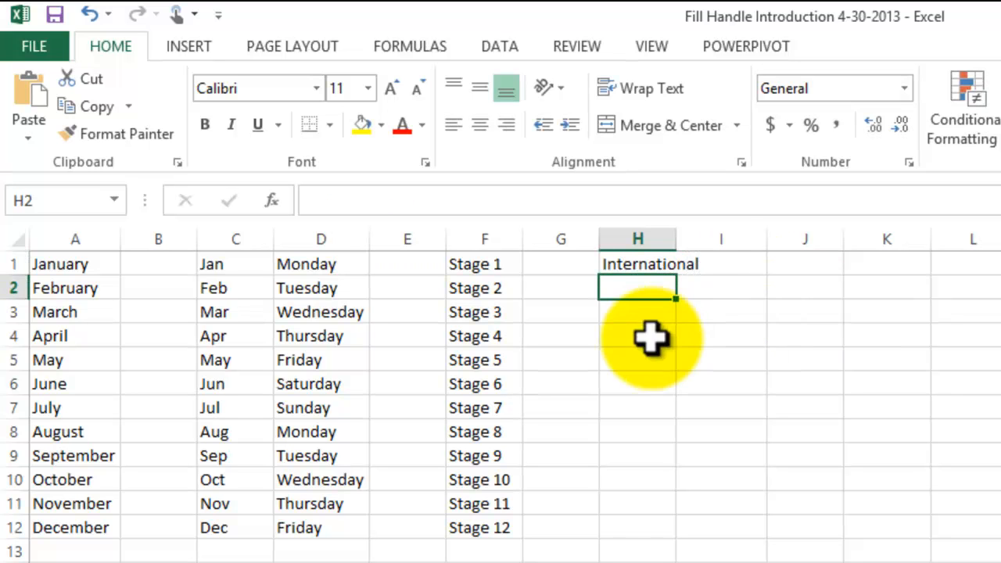
{"action": "left_click_drag", "start_coordinate": [682, 243], "coordinate": [717, 532]}
{"action": "left_click", "coordinate": [670, 263]}
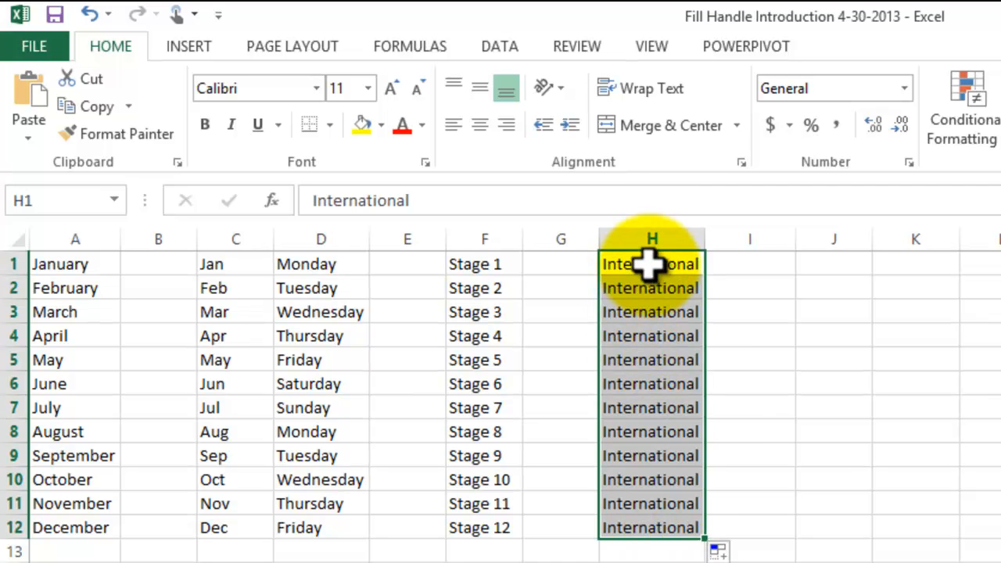
{"action": "left_click", "coordinate": [816, 556]}
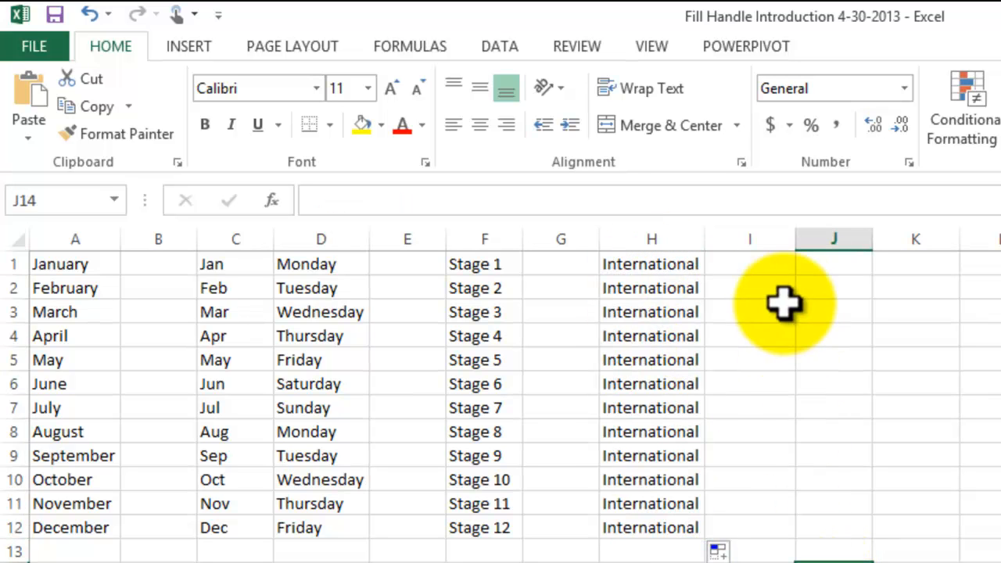
Enter a person's first name in cell J1 and copy it down to J12 with the fill handle
{"action": "left_click", "coordinate": [805, 267]}
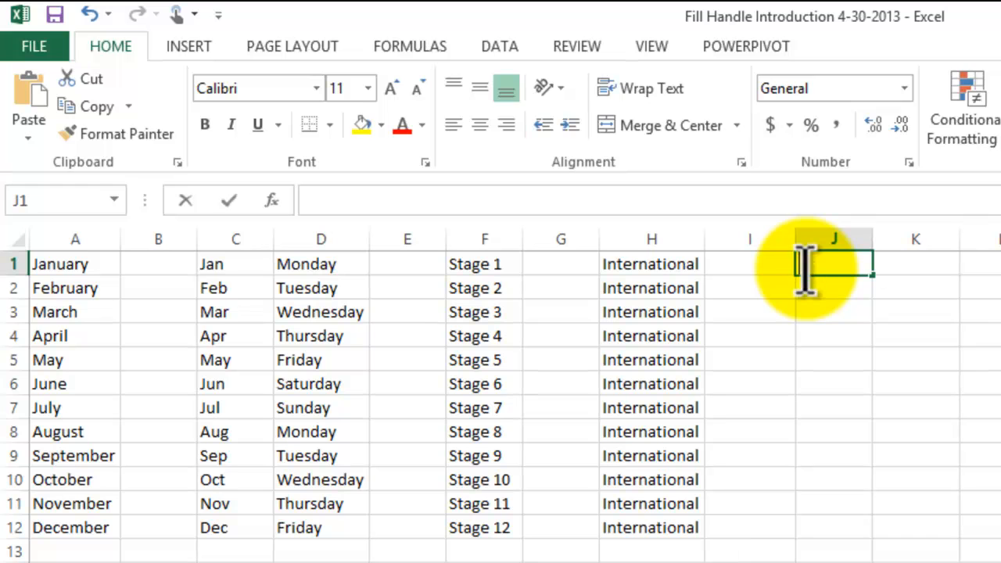
{"action": "type", "text": "Alfredo"}
{"action": "key", "text": "Return"}
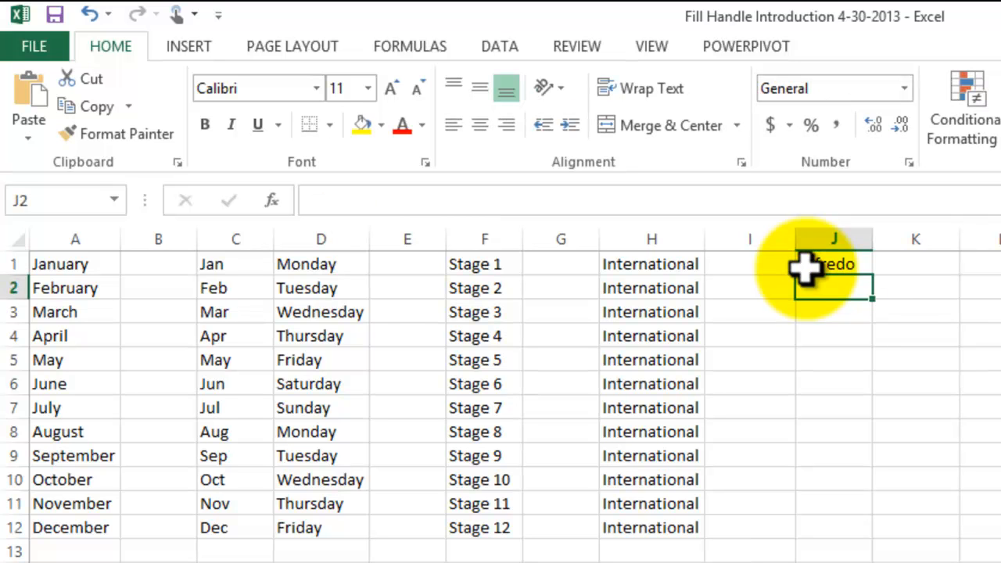
{"action": "left_click", "coordinate": [835, 266]}
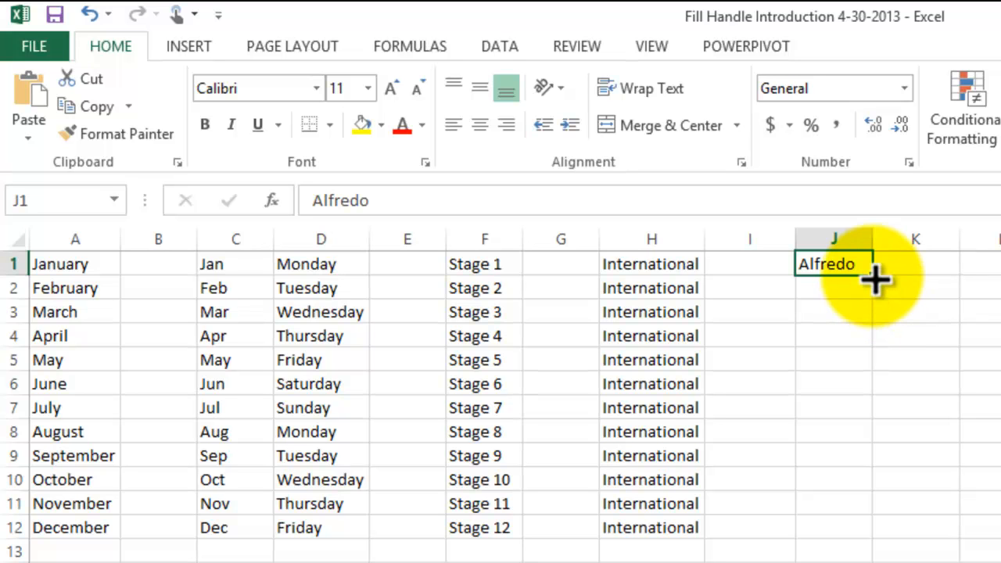
{"action": "left_click_drag", "start_coordinate": [875, 279], "coordinate": [883, 538]}
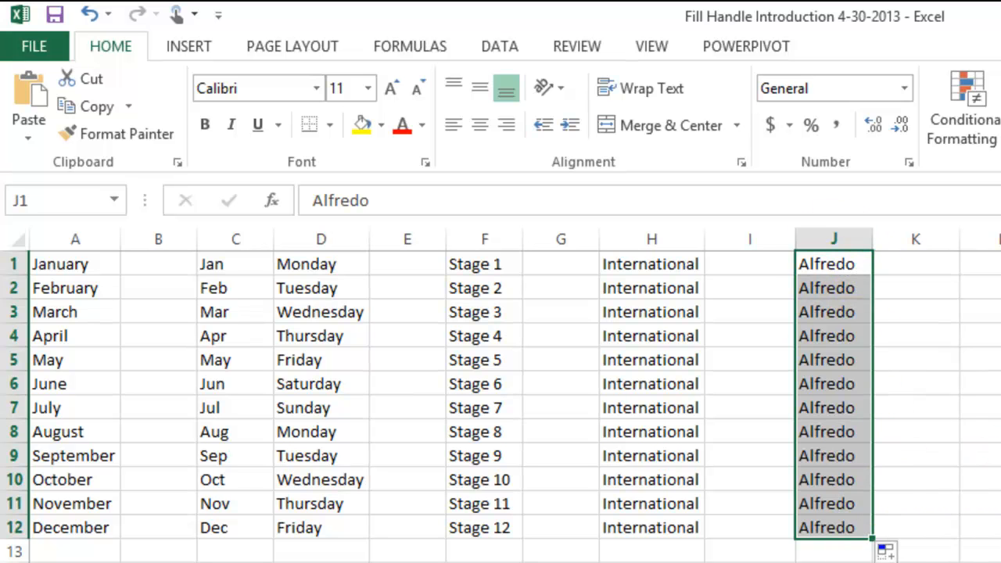
{"action": "left_click", "coordinate": [994, 521]}
Enter 1 and 2 in cells L1:L2 and extend the number series with the fill handle down to 12 in L12
{"action": "left_click", "coordinate": [979, 263]}
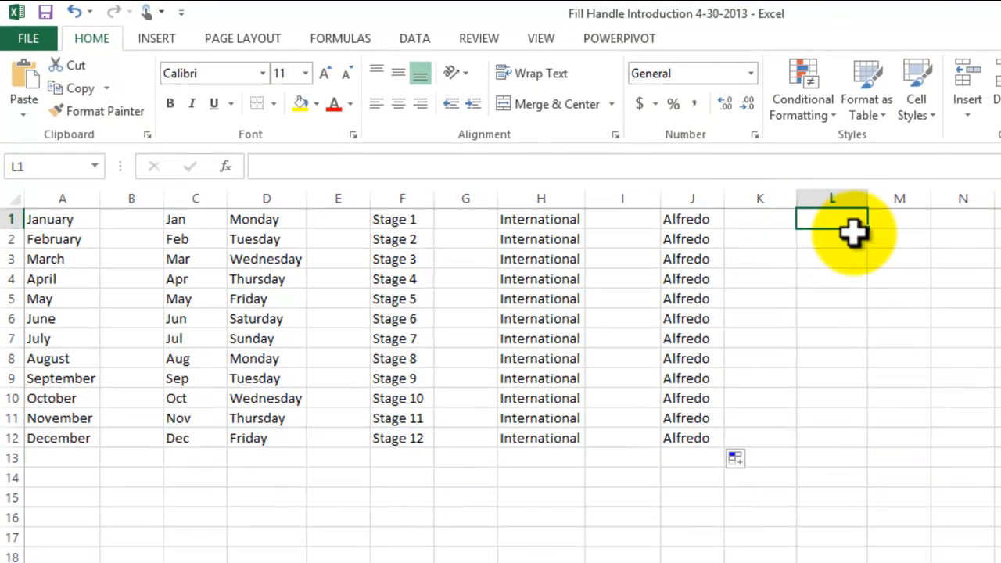
{"action": "type", "text": "1"}
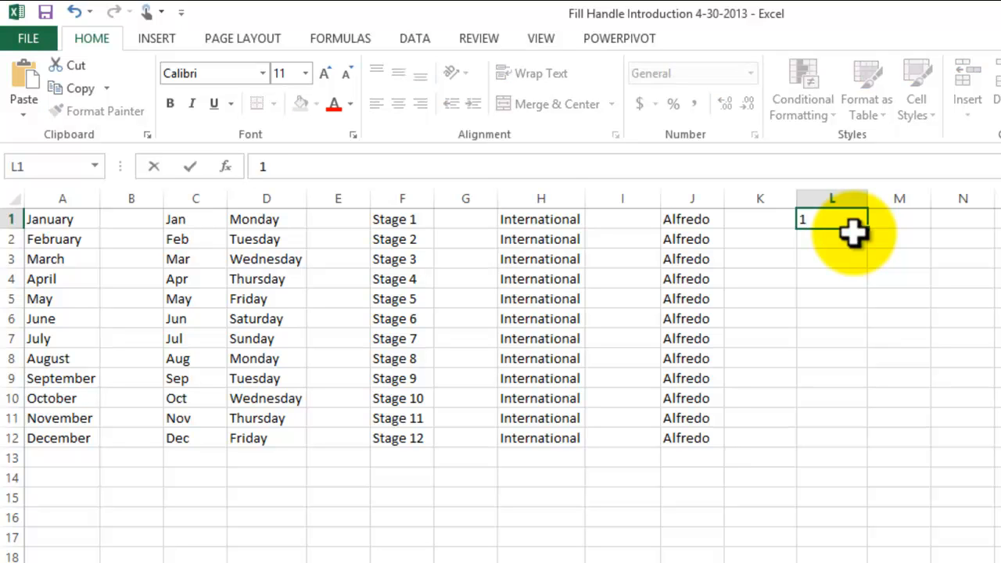
{"action": "key", "text": "Return"}
{"action": "type", "text": "2"}
{"action": "key", "text": "Return"}
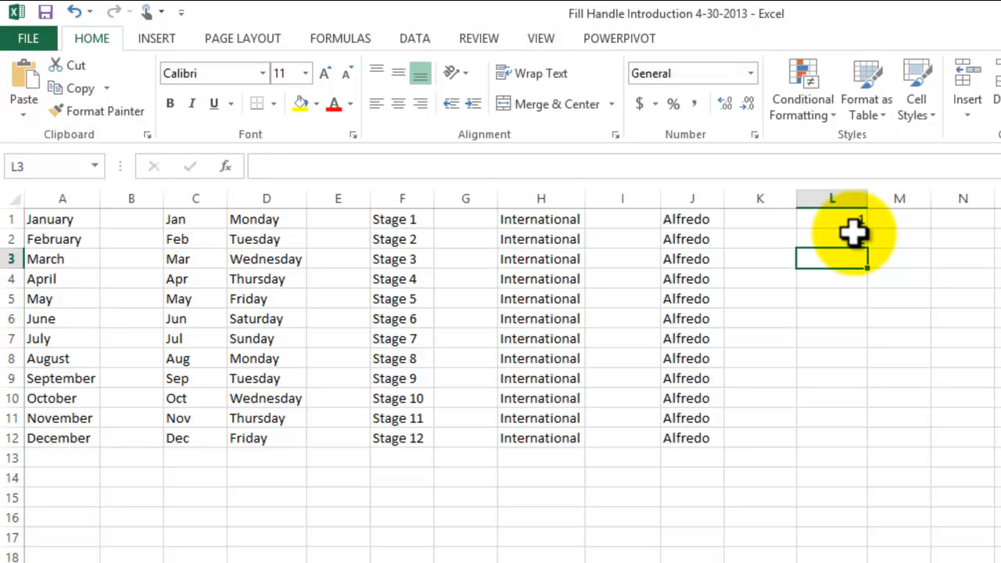
{"action": "left_click", "coordinate": [852, 223]}
{"action": "left_click_drag", "start_coordinate": [852, 223], "coordinate": [852, 258]}
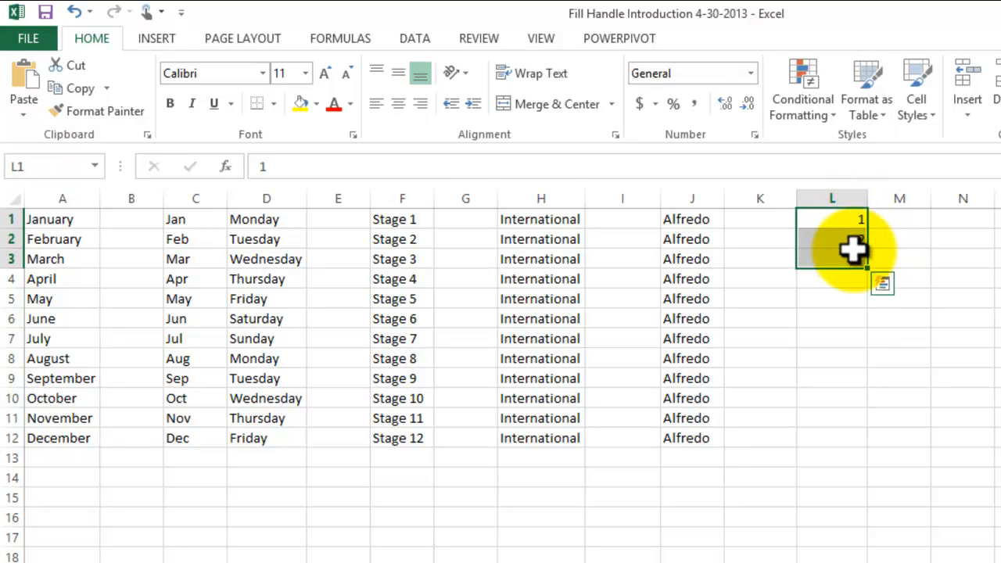
{"action": "left_click", "coordinate": [946, 295]}
{"action": "left_click_drag", "start_coordinate": [840, 219], "coordinate": [874, 445]}
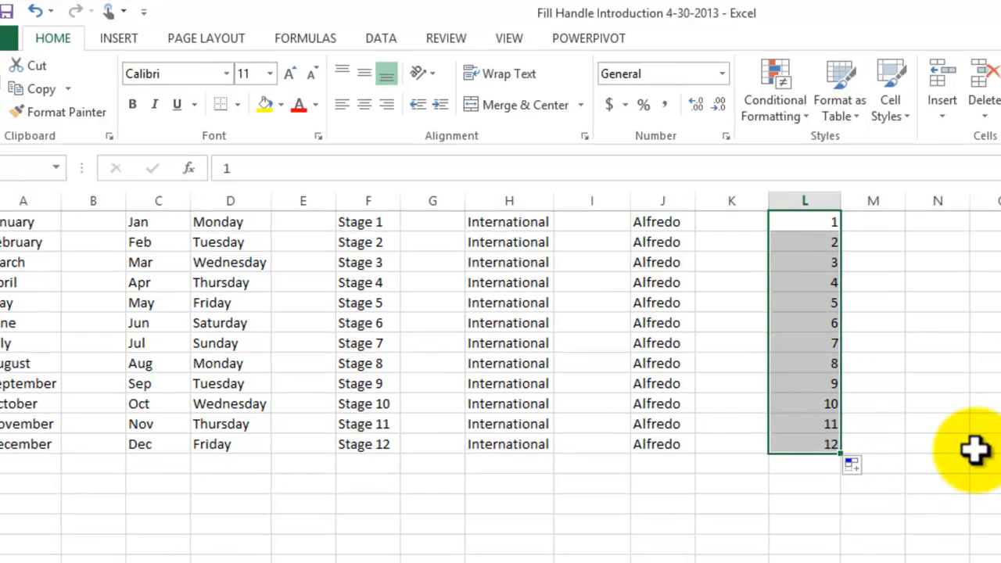
{"action": "left_click", "coordinate": [998, 438]}
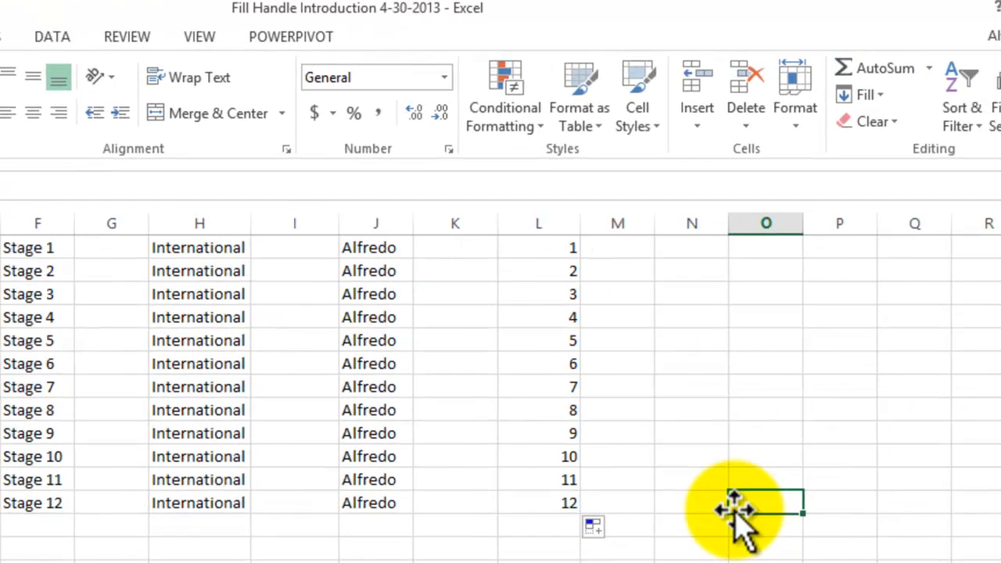
Enter 2 and 4 in cells N1:N2 and extend the even-number series with the fill handle down to 24 in N12
{"action": "left_click", "coordinate": [635, 252]}
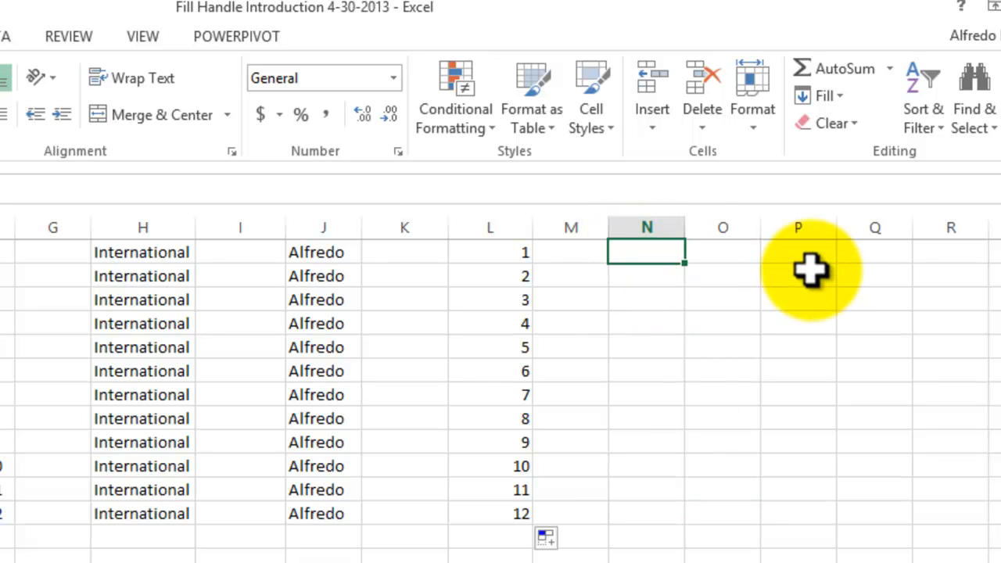
{"action": "type", "text": "2"}
{"action": "key", "text": "Return"}
{"action": "type", "text": "4"}
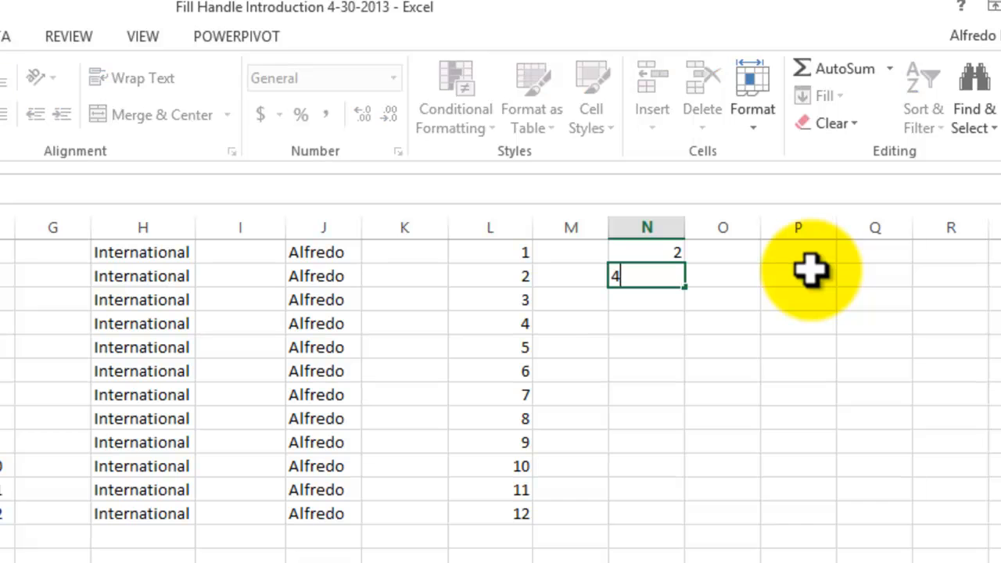
{"action": "key", "text": "Return"}
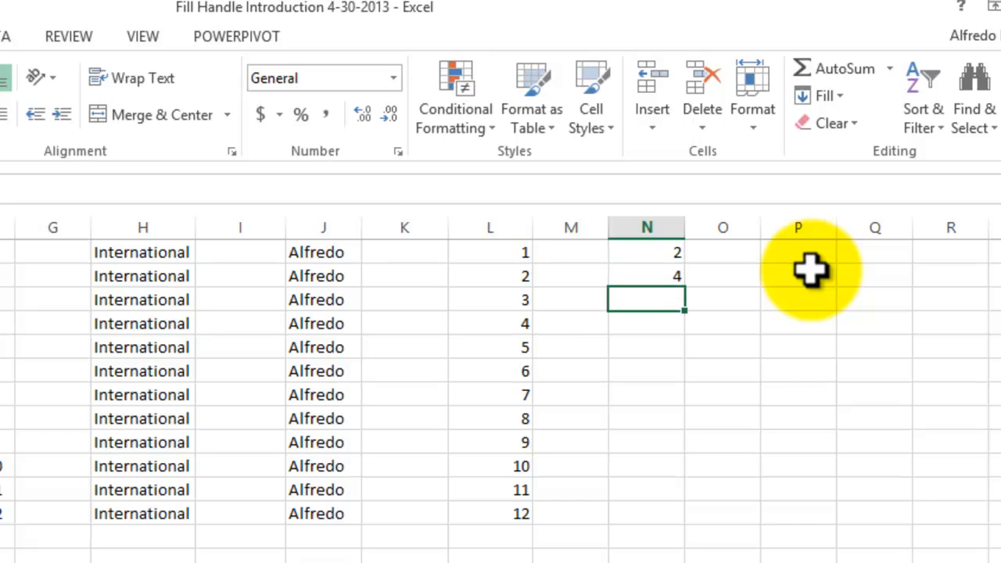
{"action": "left_click", "coordinate": [670, 254]}
{"action": "left_click_drag", "start_coordinate": [668, 267], "coordinate": [672, 515]}
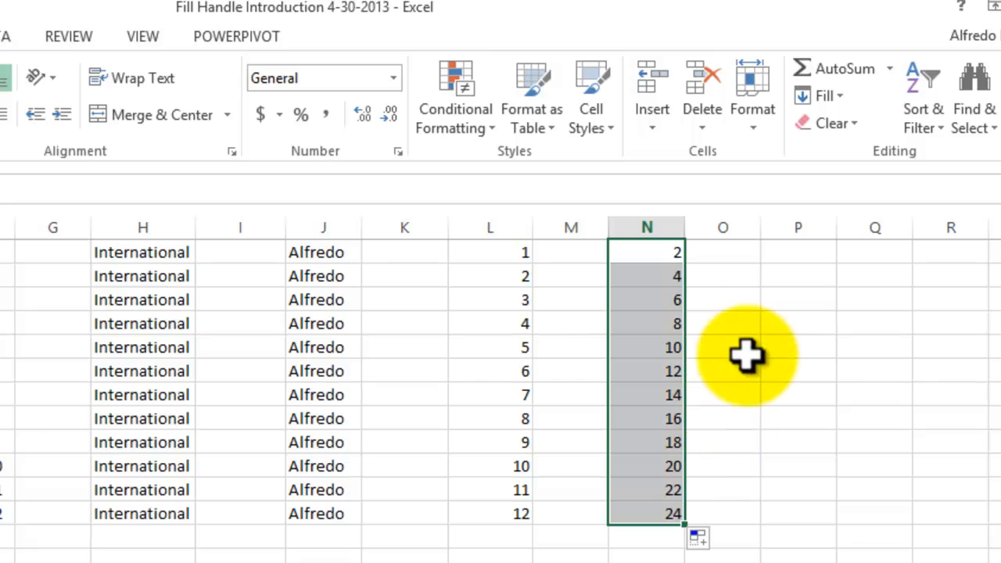
Enter 5 and 10 in cells P1:P2 and extend the multiples of five with the fill handle down to 60 in P12
{"action": "left_click", "coordinate": [778, 255]}
{"action": "type", "text": "5"}
{"action": "key", "text": "Return"}
{"action": "type", "text": "10"}
{"action": "key", "text": "Return"}
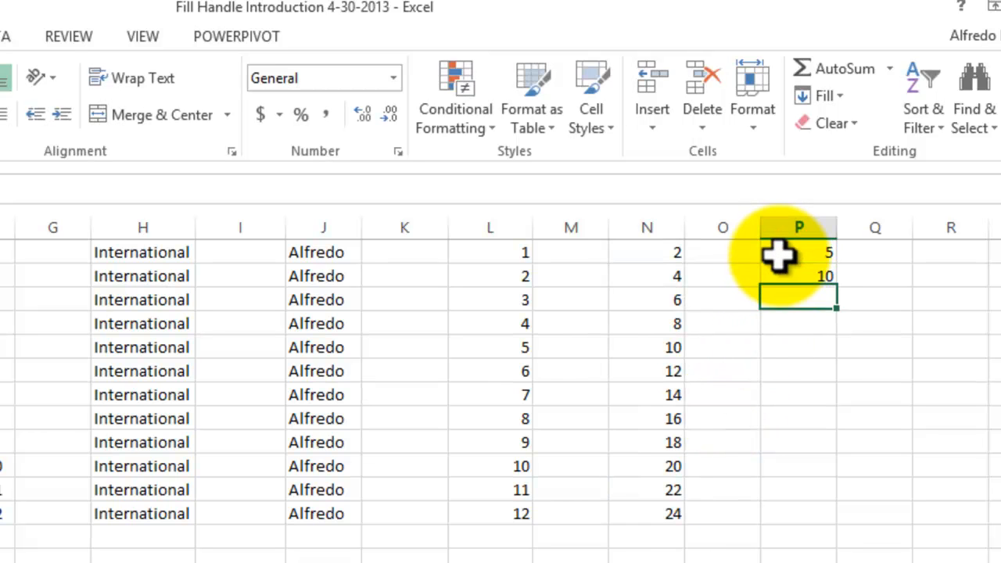
{"action": "left_click_drag", "start_coordinate": [800, 253], "coordinate": [847, 514]}
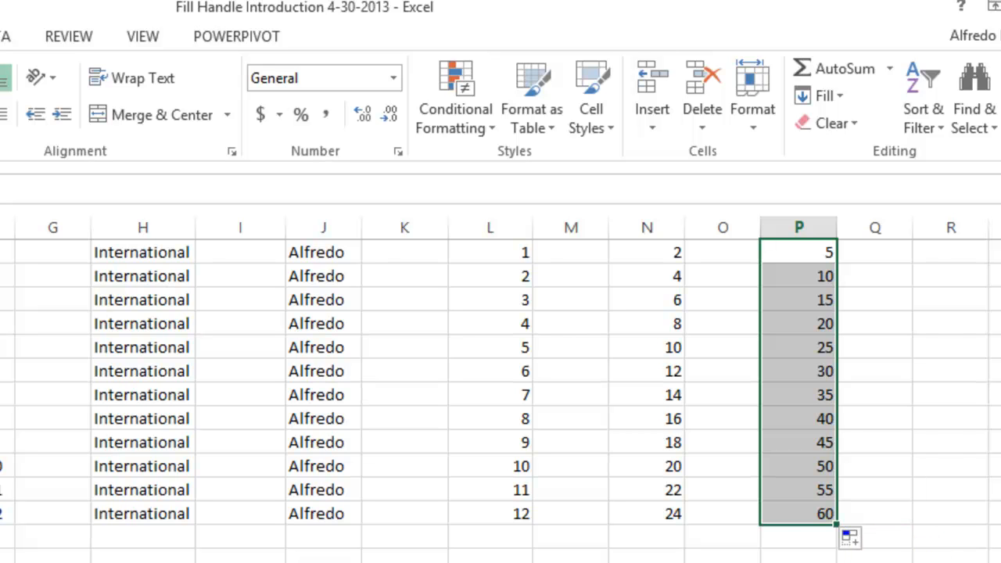
{"action": "left_click", "coordinate": [646, 562]}
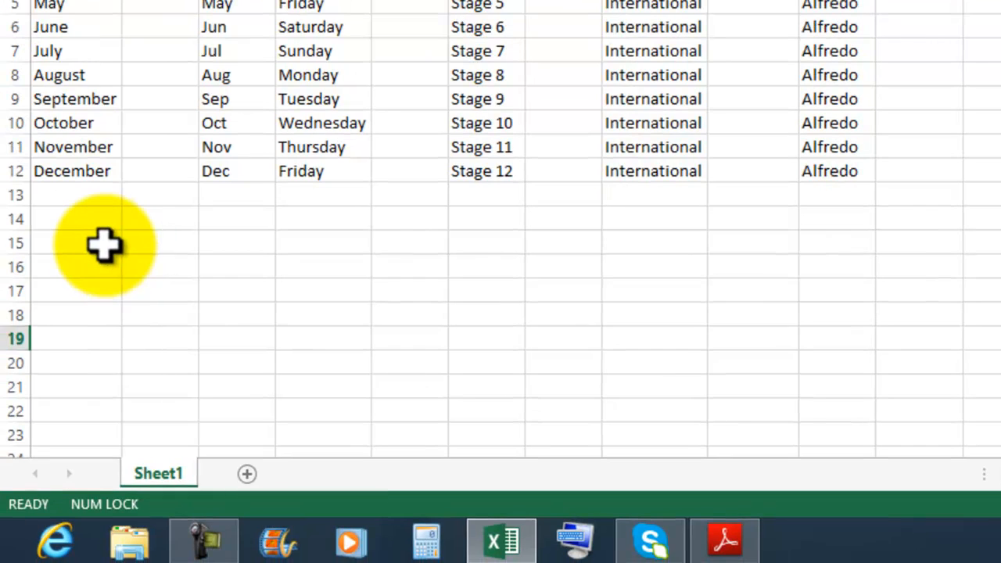
Enter 4568 and 4521 in cells A15:A16, and 4587 and 2531 in cells B15:B16
{"action": "left_click", "coordinate": [110, 244]}
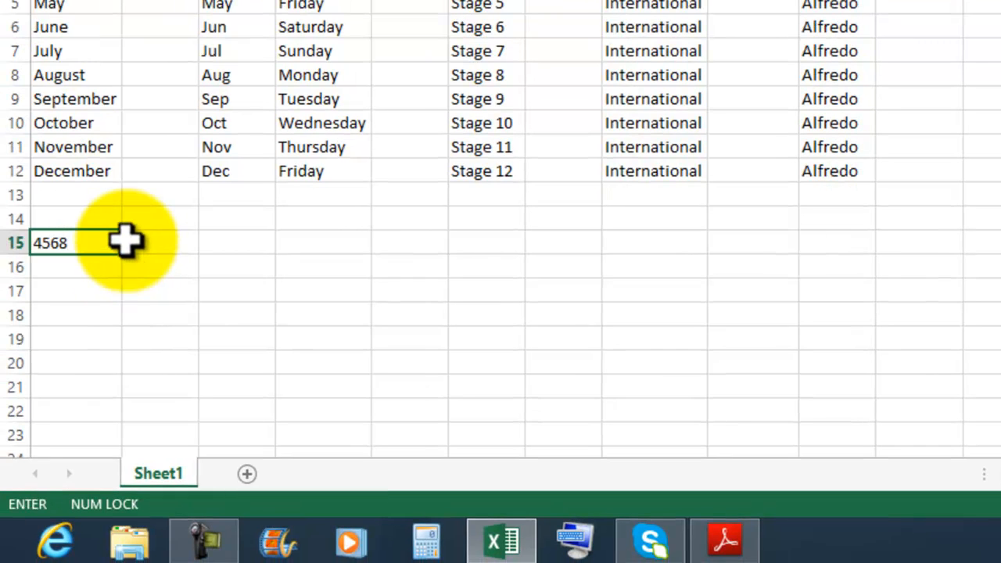
{"action": "key", "text": "Return"}
{"action": "type", "text": "4"}
{"action": "key", "text": "Return"}
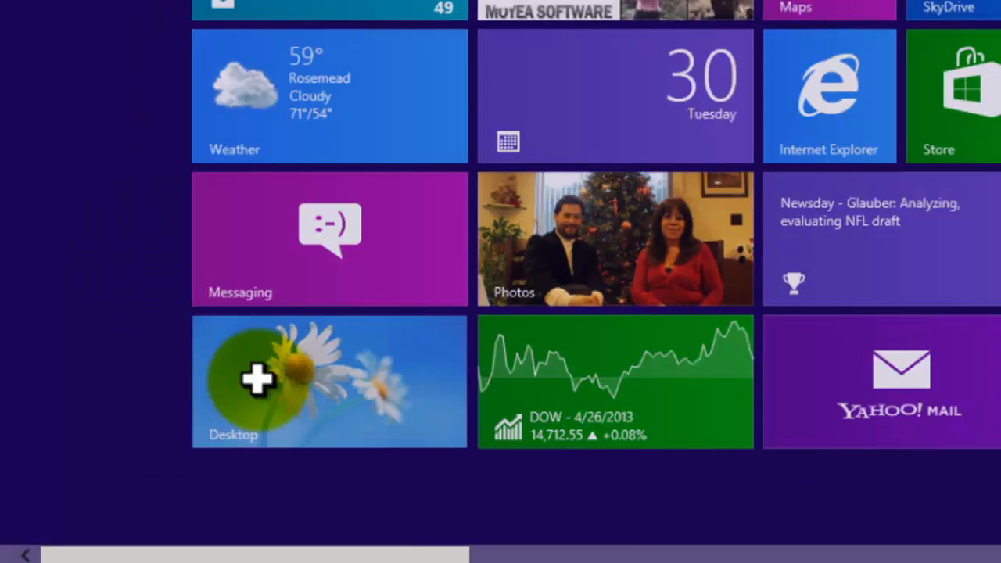
{"action": "left_click", "coordinate": [257, 380]}
{"action": "left_click", "coordinate": [155, 242]}
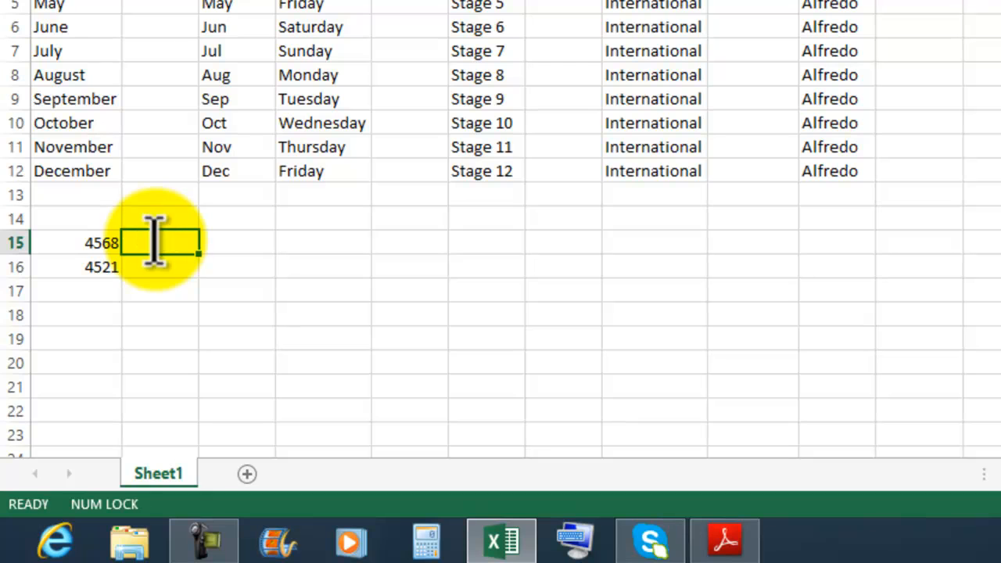
{"action": "type", "text": "4587"}
{"action": "key", "text": "Return"}
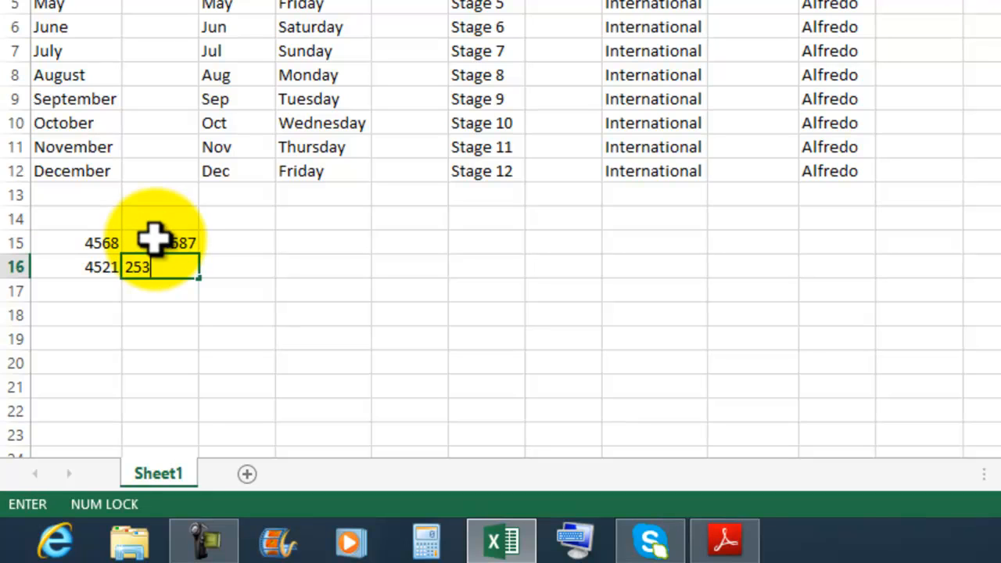
{"action": "type", "text": "2531"}
{"action": "key", "text": "Return"}
Enter, row by row, 2134, 4784, 4569, 4563 in C15:D16 and 456, 4587, 4523, 2310, 236, 1236, 4587, 1021 in A17:D18
{"action": "key", "text": "Up"}
{"action": "key", "text": "Right"}
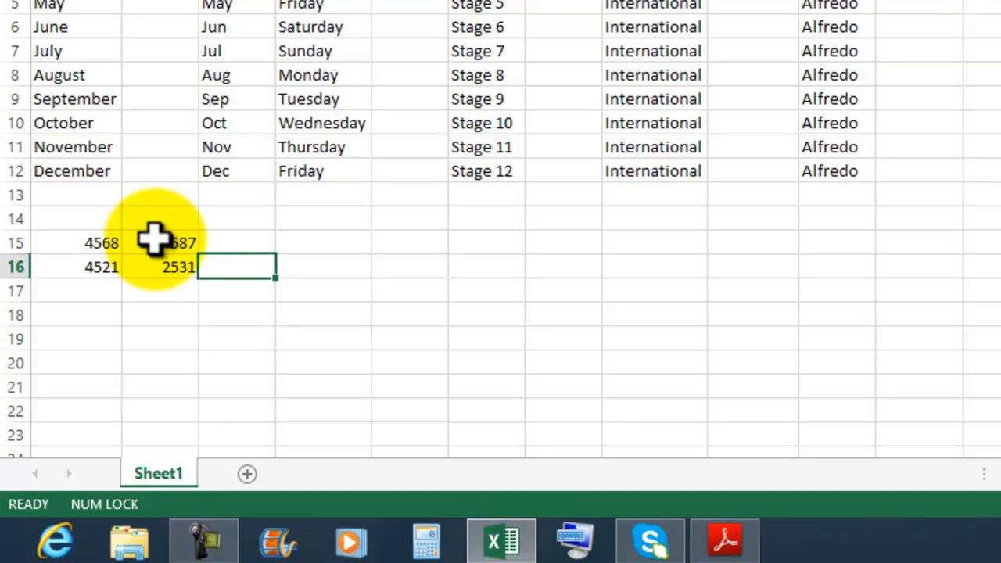
{"action": "key", "text": "Right"}
{"action": "key", "text": "Up"}
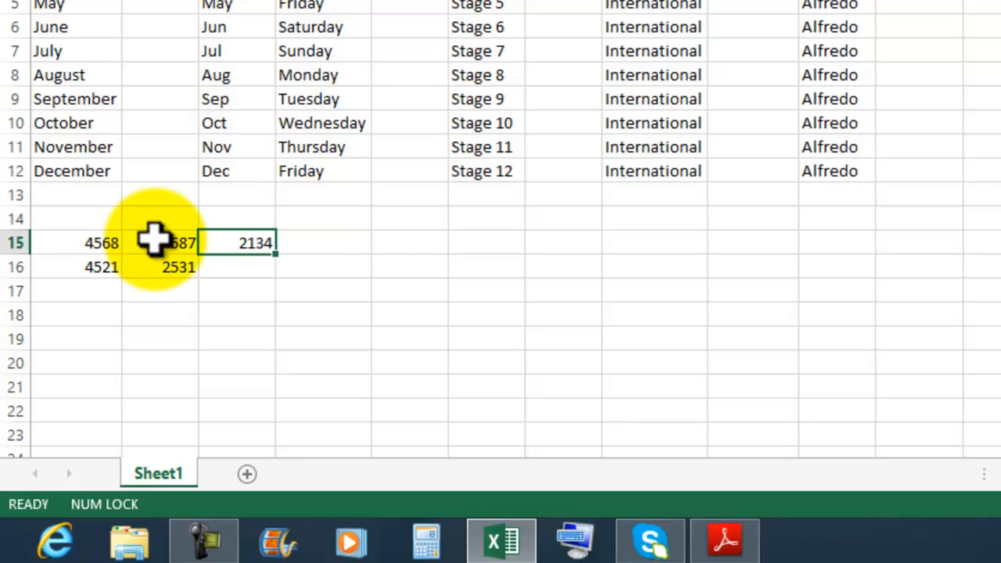
{"action": "key", "text": "Down"}
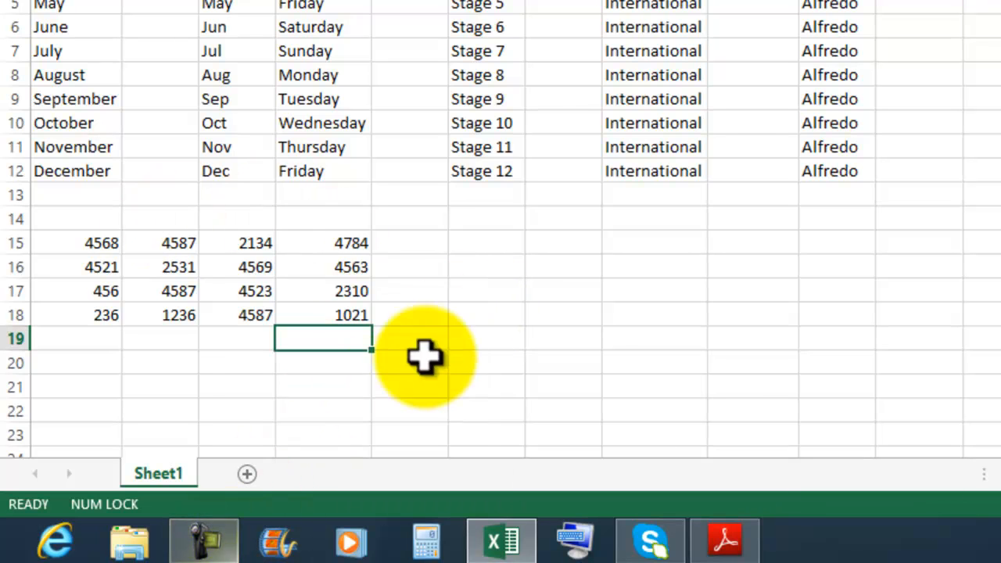
{"action": "left_click", "coordinate": [478, 366]}
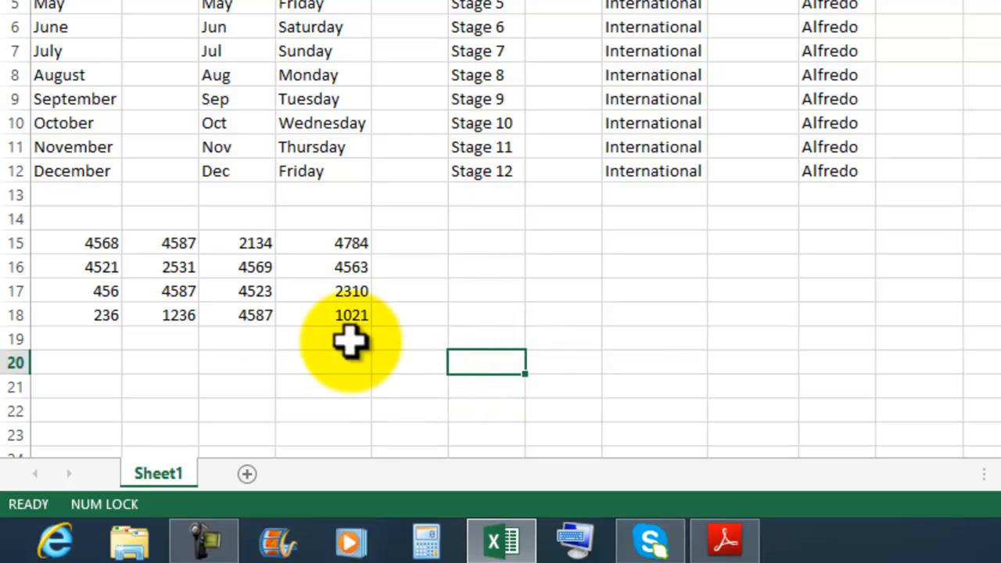
Enter the label Total in cell E14, above the empty column beside the number block
{"action": "left_click", "coordinate": [83, 338]}
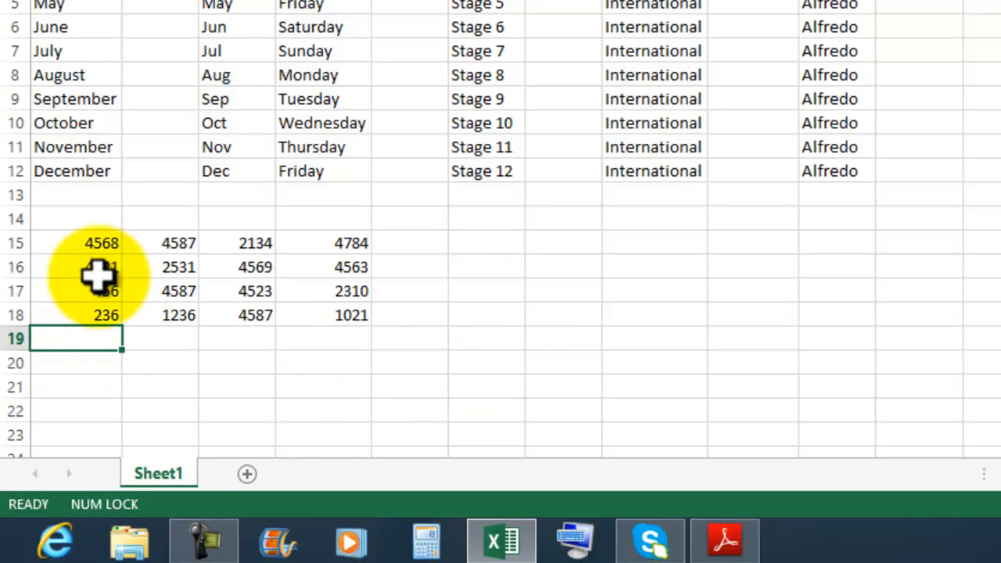
{"action": "left_click_drag", "start_coordinate": [95, 243], "coordinate": [414, 340]}
{"action": "left_click", "coordinate": [416, 215]}
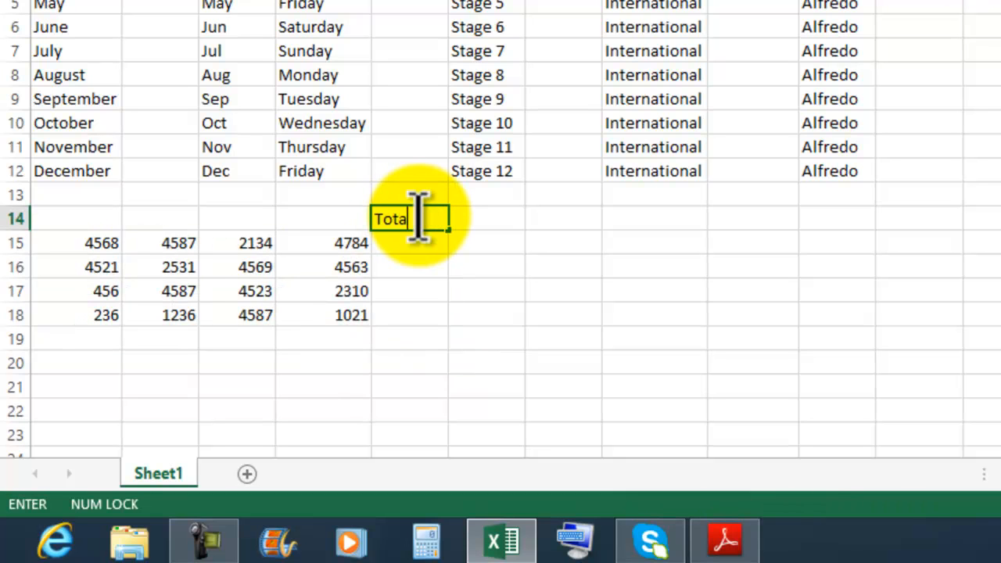
{"action": "key", "text": "Return"}
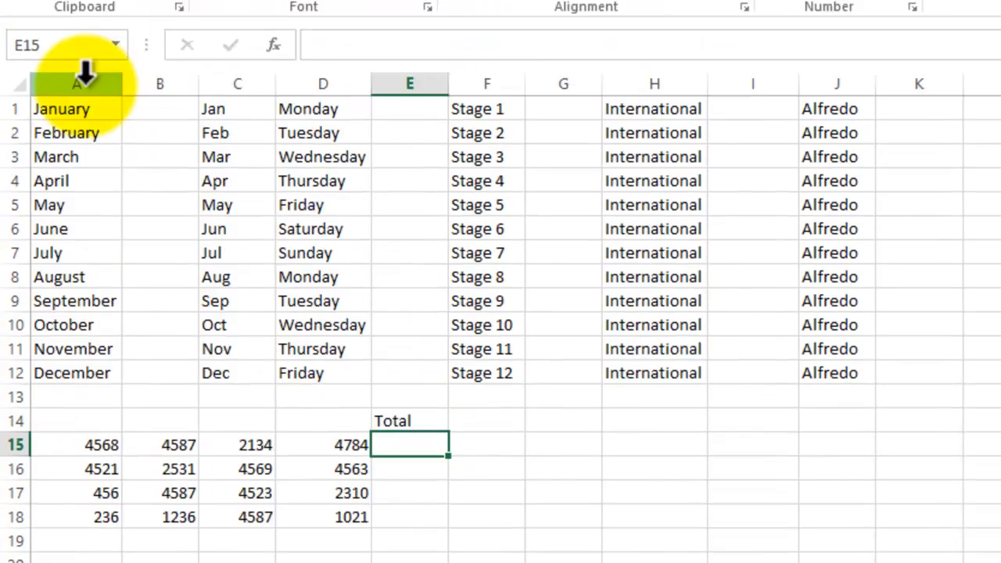
Insert a new sheet column before column A, ahead of the full month names
{"action": "left_click", "coordinate": [85, 236]}
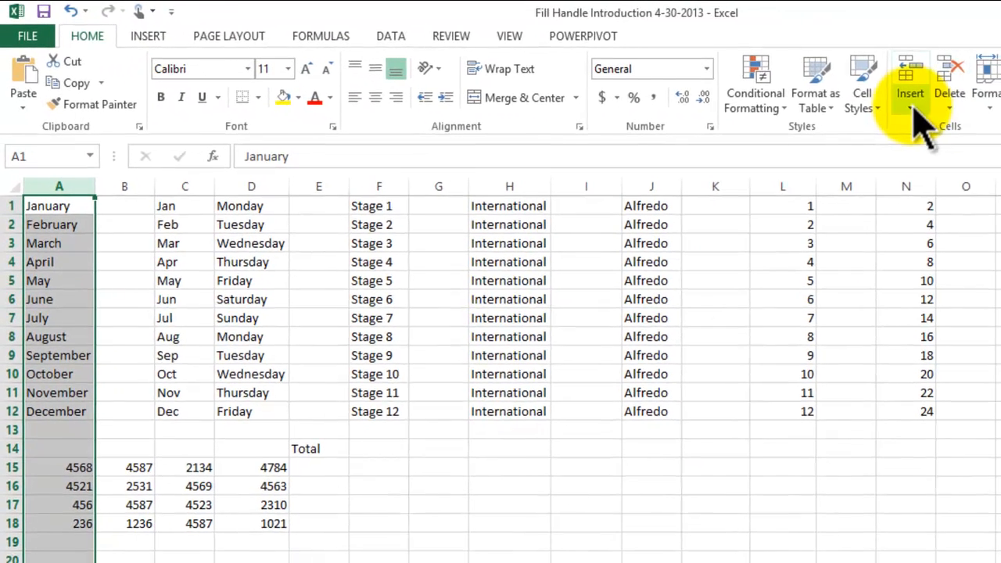
{"action": "left_click", "coordinate": [912, 108]}
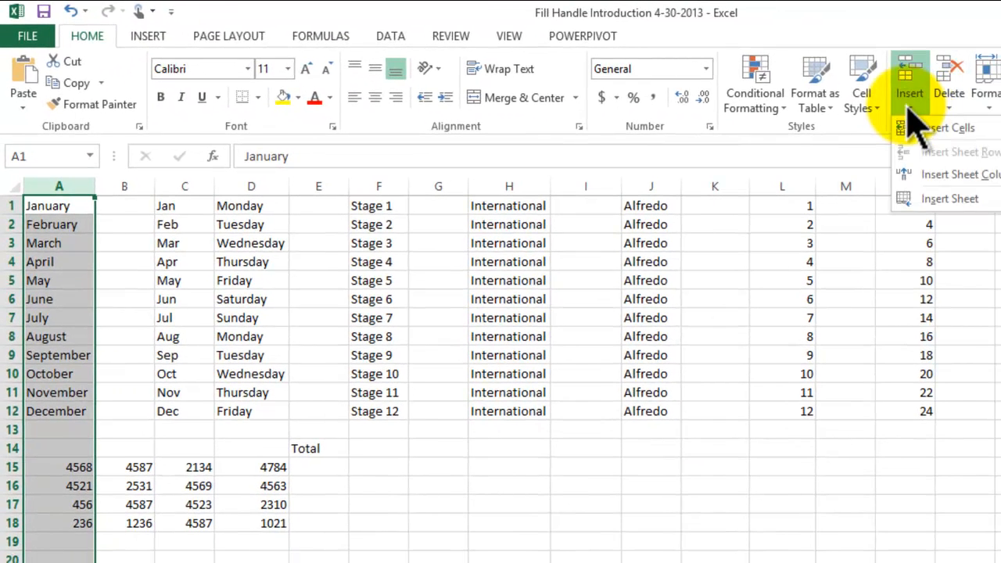
{"action": "left_click", "coordinate": [978, 174]}
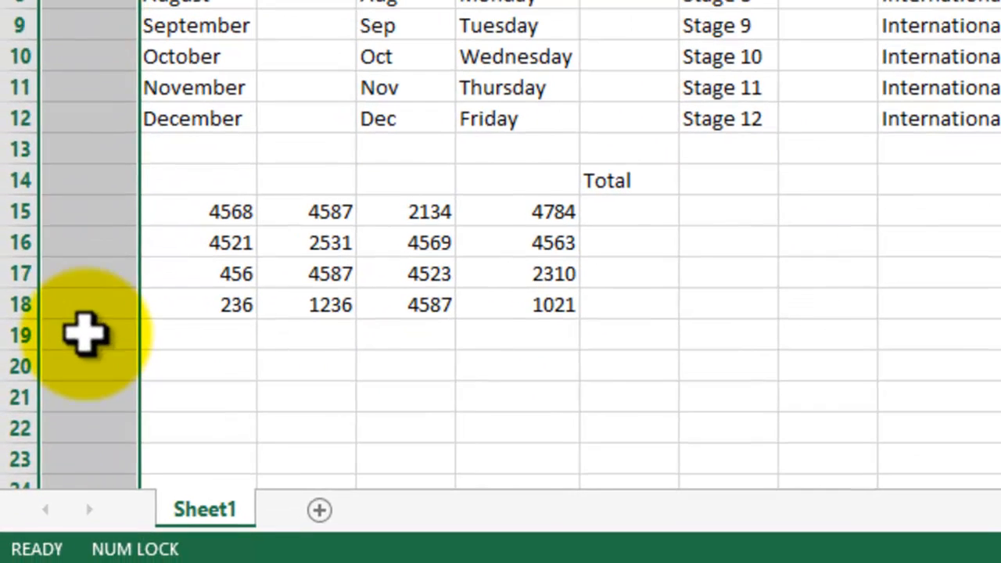
Enter the label Total in cell A19, in the row below the number block
{"action": "left_click", "coordinate": [70, 439]}
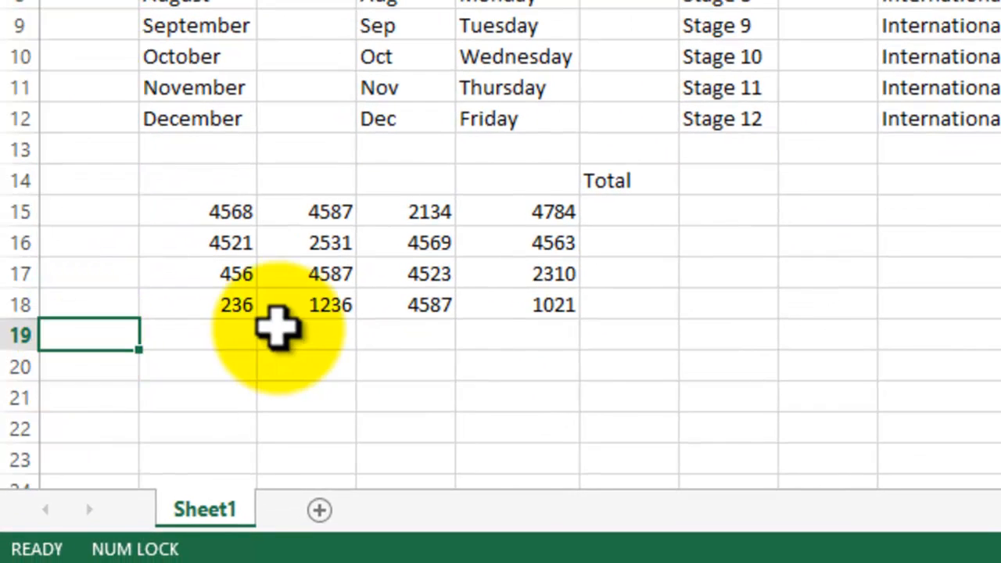
{"action": "type", "text": "Total"}
{"action": "key", "text": "Return"}
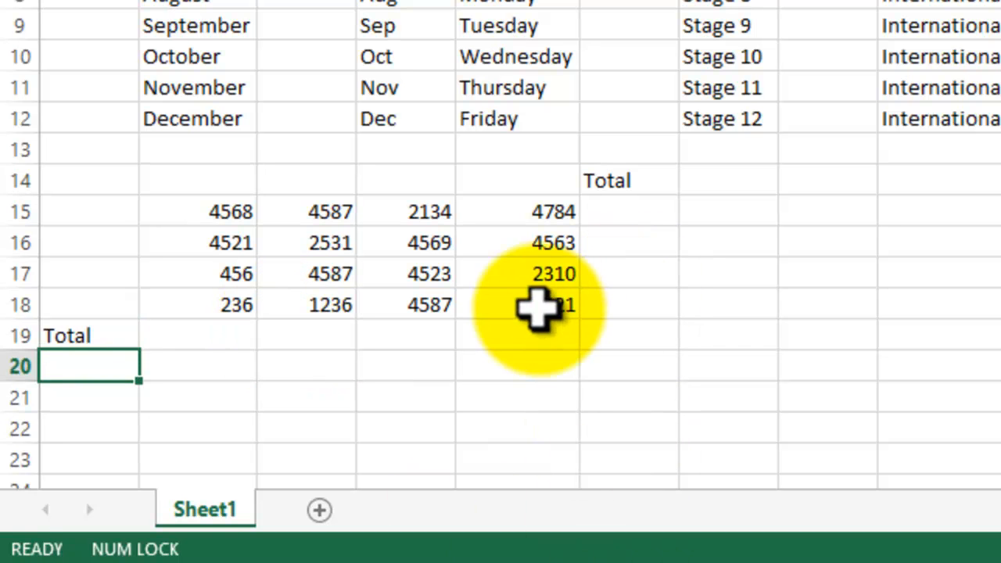
Sum B15:B18 with AutoSum so that the column total is placed in B19
{"action": "scroll", "coordinate": [759, 308], "scroll_direction": "down", "scroll_amount": 2}
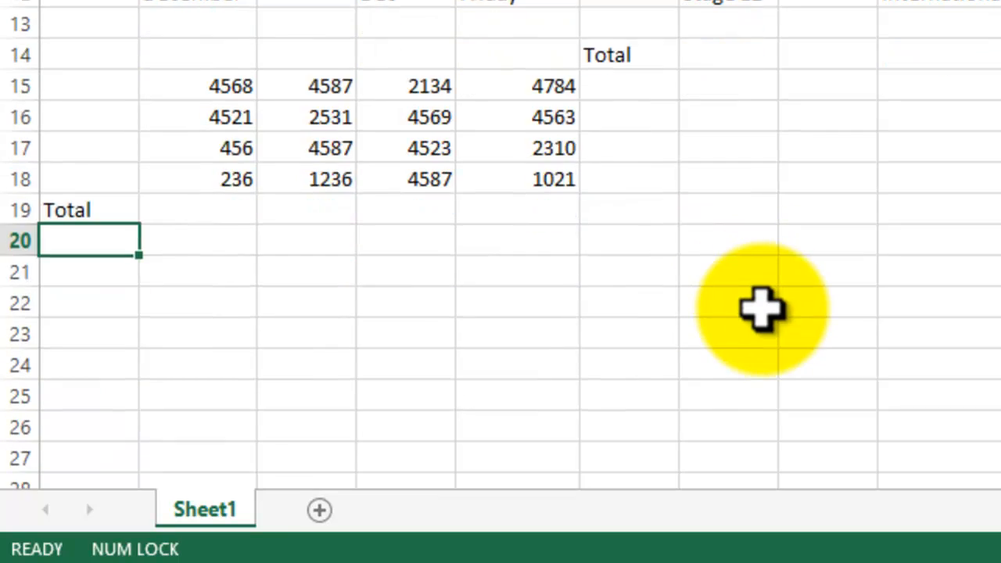
{"action": "scroll", "coordinate": [752, 303], "scroll_direction": "up", "scroll_amount": 1}
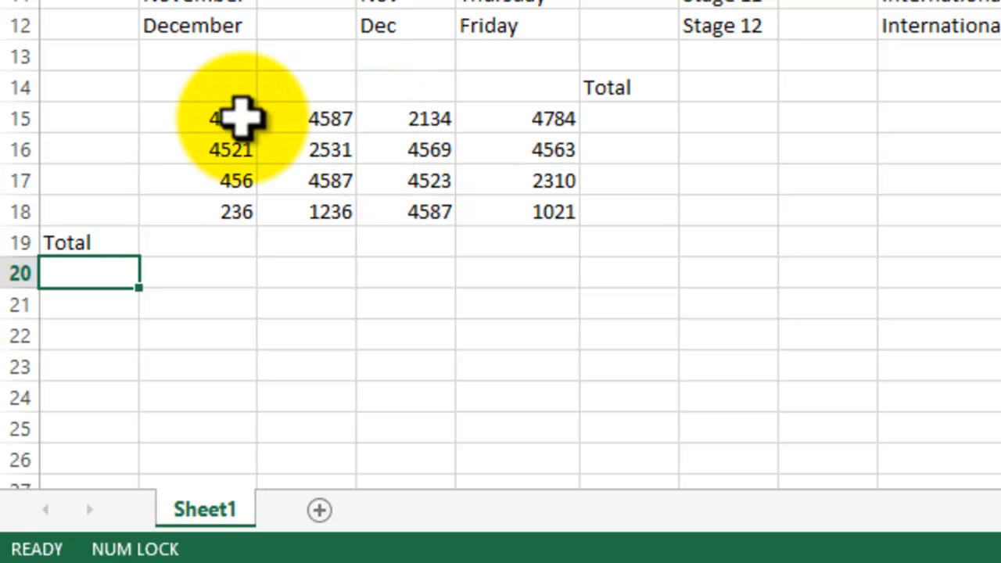
{"action": "left_click_drag", "start_coordinate": [241, 117], "coordinate": [235, 183]}
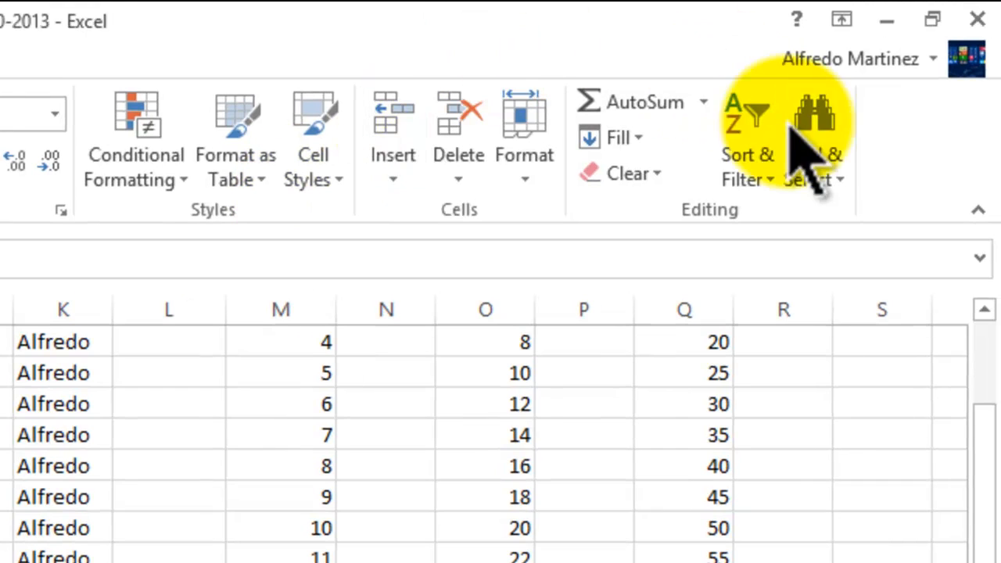
{"action": "left_click", "coordinate": [655, 117]}
{"action": "left_click", "coordinate": [291, 243]}
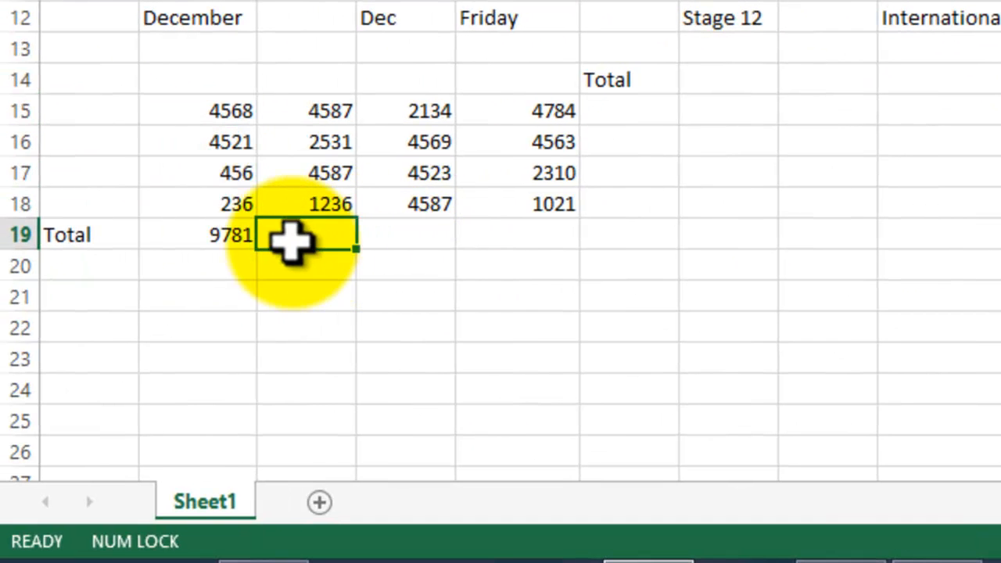
{"action": "left_click", "coordinate": [219, 239]}
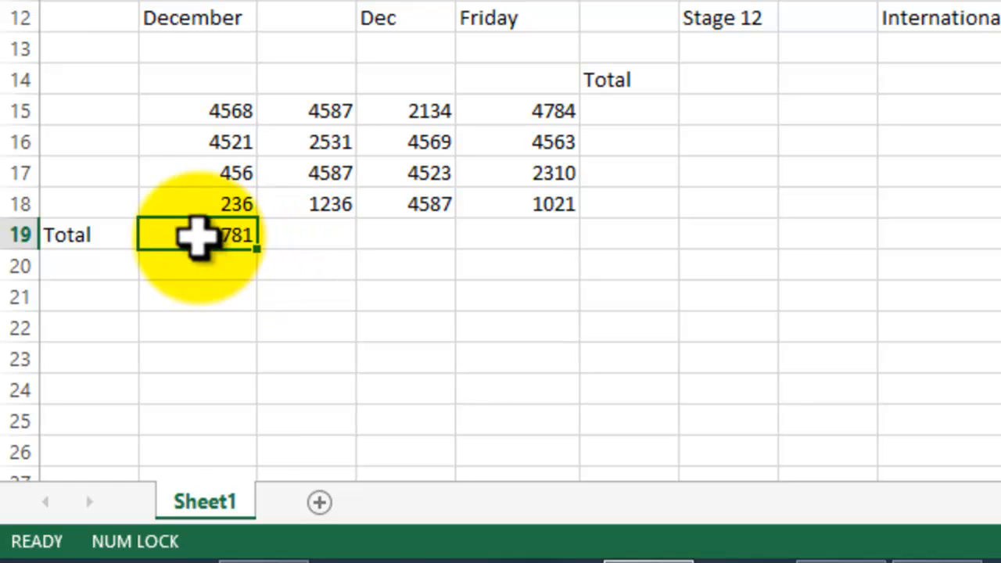
Check the SUM formula in B19 and extend it with the fill handle across to E19
{"action": "key", "text": "F2"}
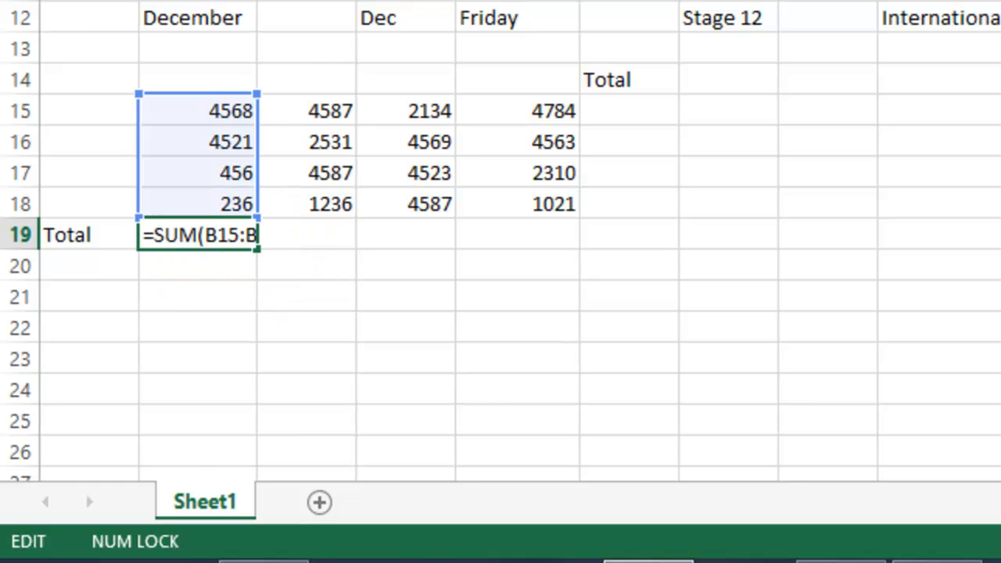
{"action": "key", "text": "Return"}
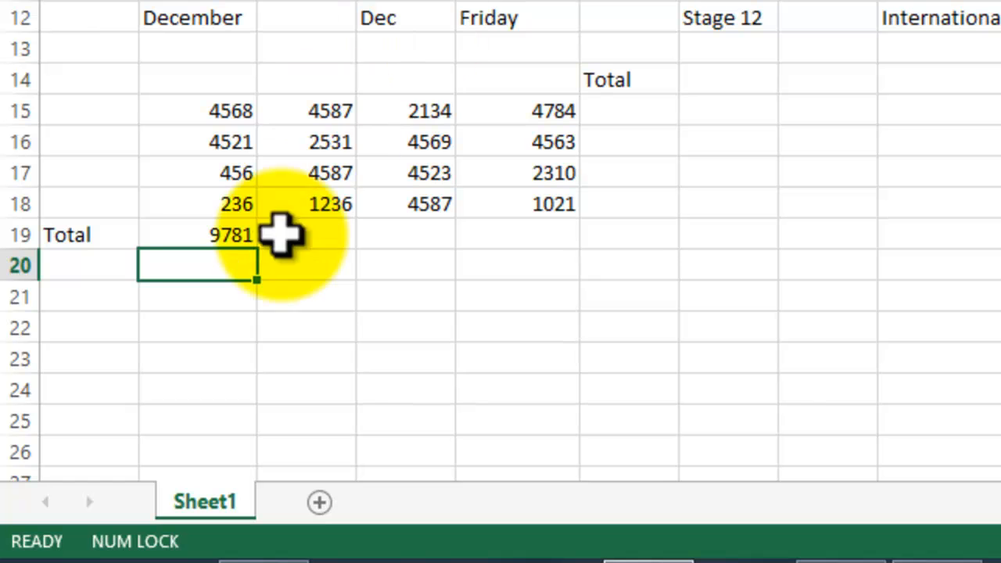
{"action": "left_click", "coordinate": [182, 228]}
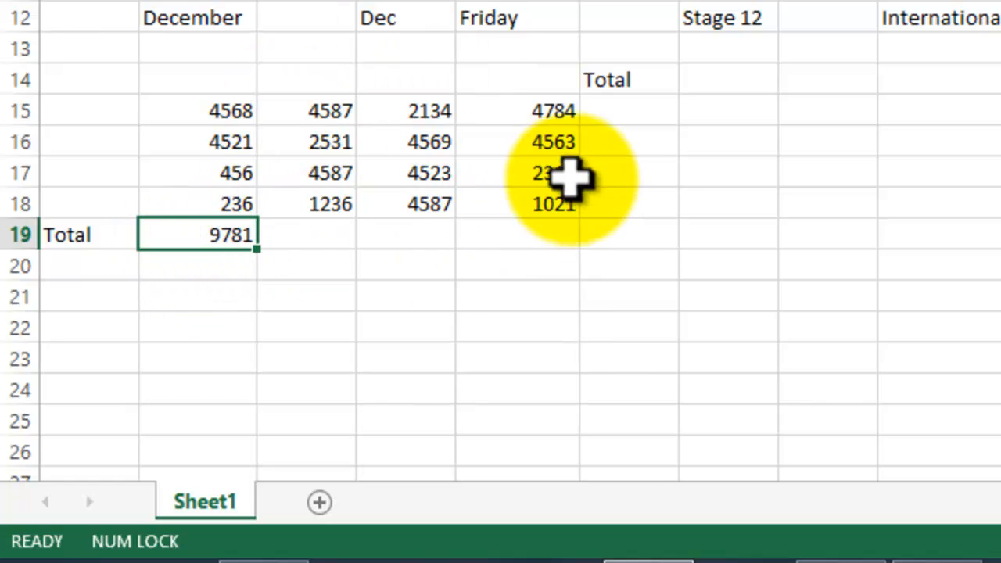
{"action": "left_click_drag", "start_coordinate": [266, 260], "coordinate": [539, 232]}
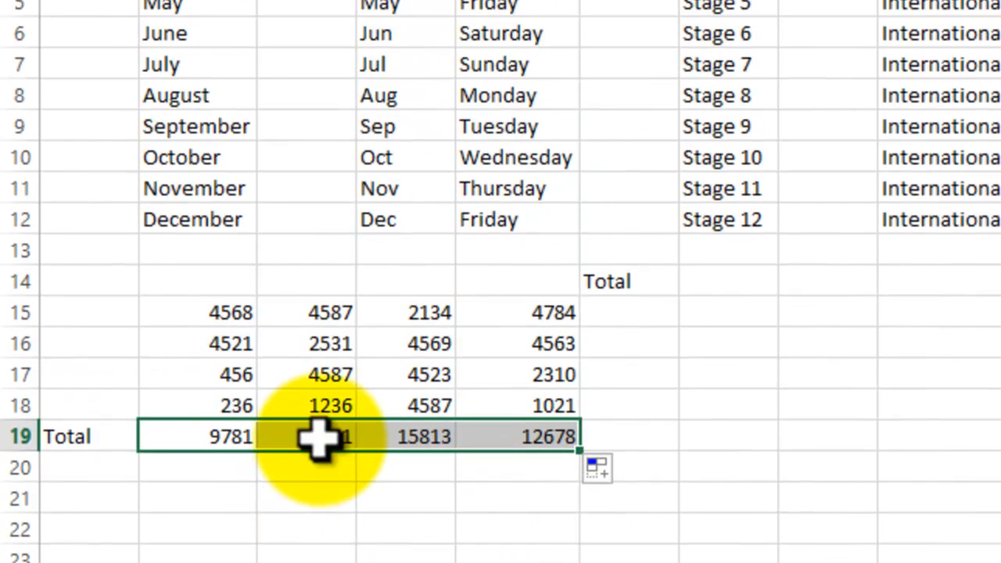
Examine the cell ranges used by the copied SUM formulas in C19, D19 and E19
{"action": "left_click", "coordinate": [320, 238]}
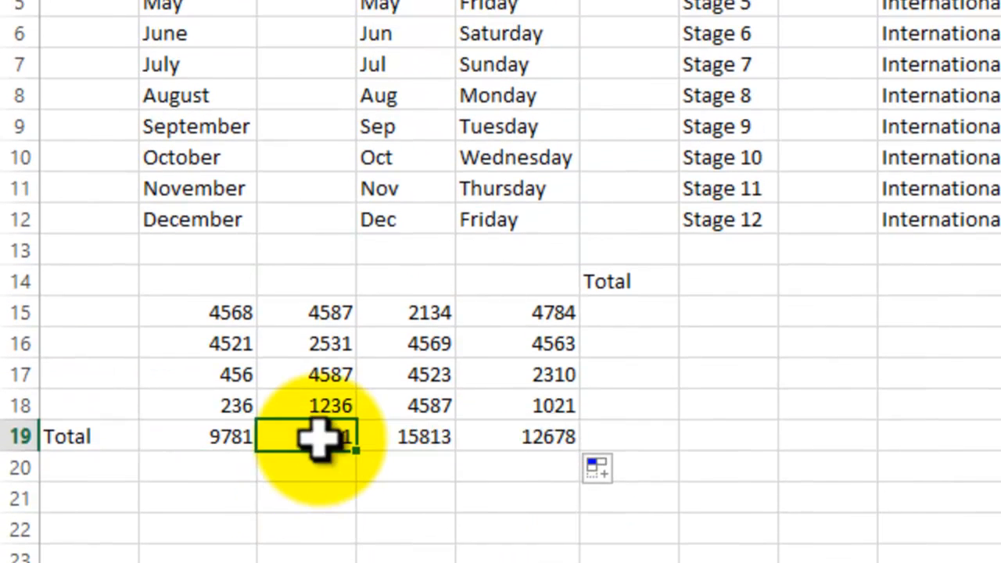
{"action": "left_click", "coordinate": [432, 25]}
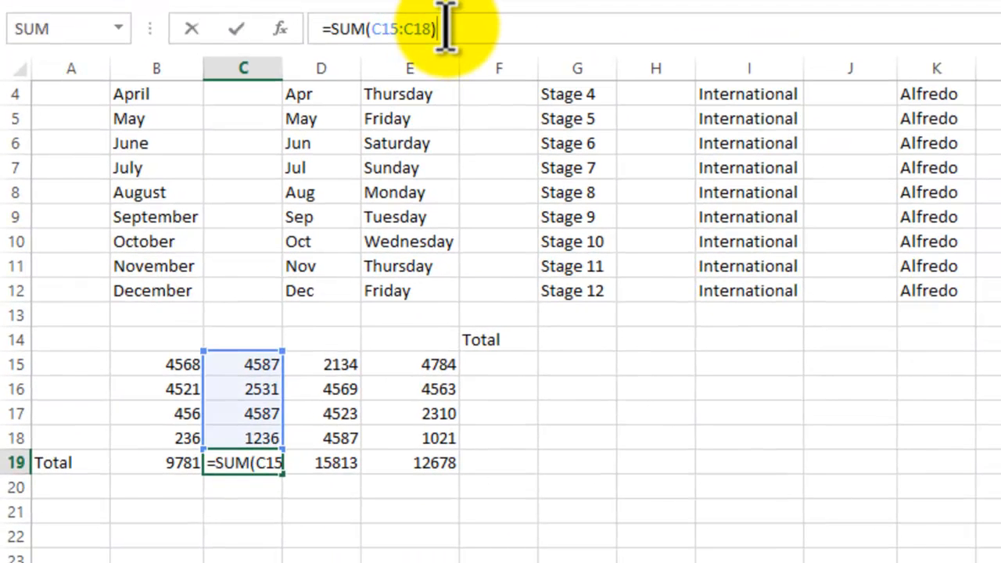
{"action": "left_click", "coordinate": [344, 466]}
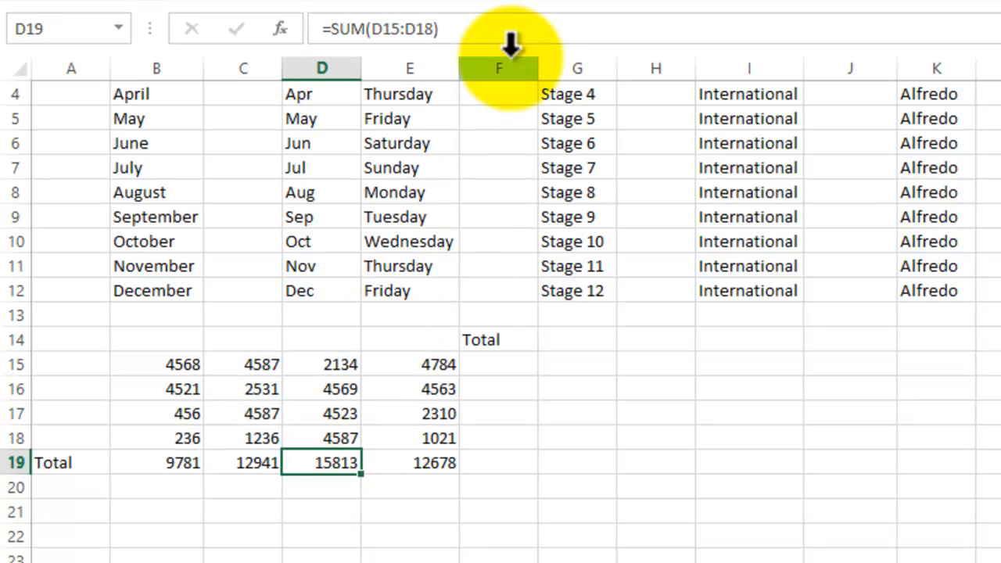
{"action": "left_click", "coordinate": [485, 28]}
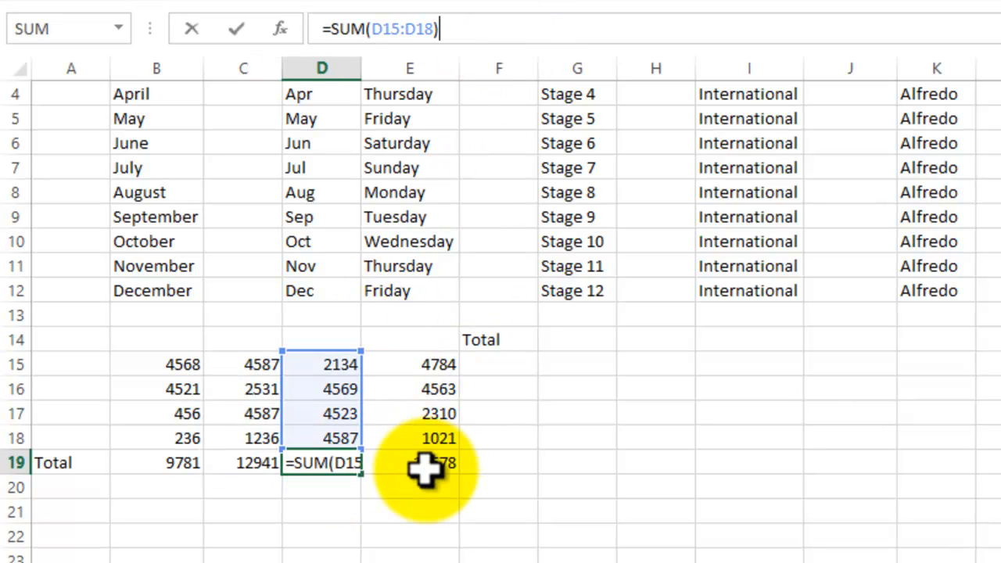
{"action": "left_click", "coordinate": [422, 465]}
{"action": "left_click", "coordinate": [487, 28]}
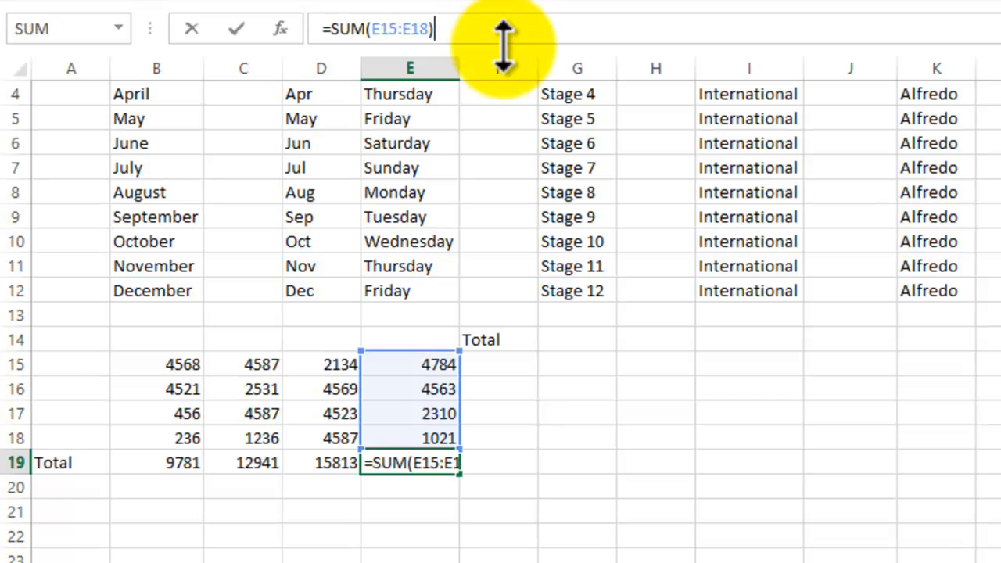
{"action": "key", "text": "Return"}
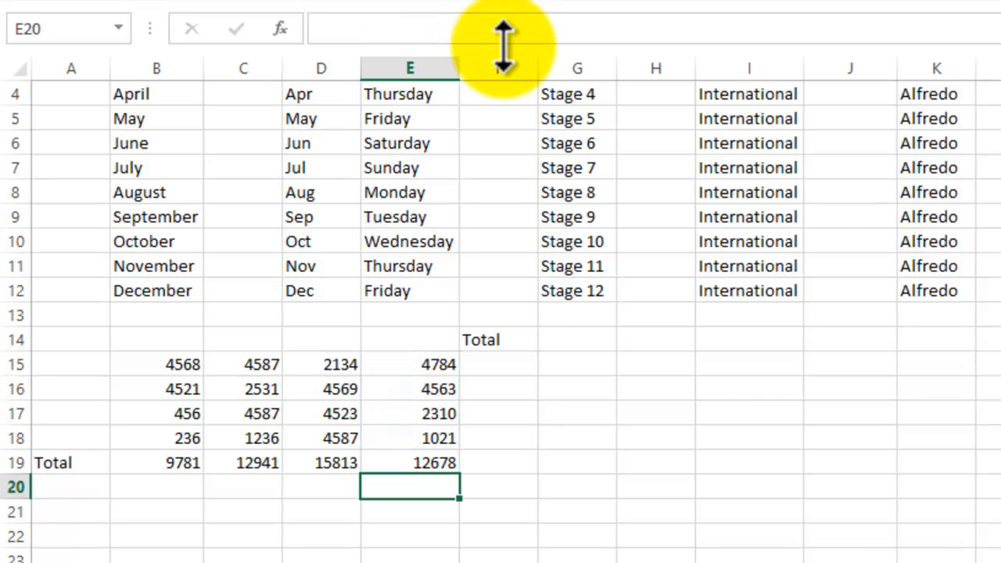
Sum B15:E15 into F15 with AutoSum and extend the formula with the fill handle down to F18
{"action": "left_click", "coordinate": [499, 363]}
{"action": "left_click_drag", "start_coordinate": [190, 365], "coordinate": [466, 359]}
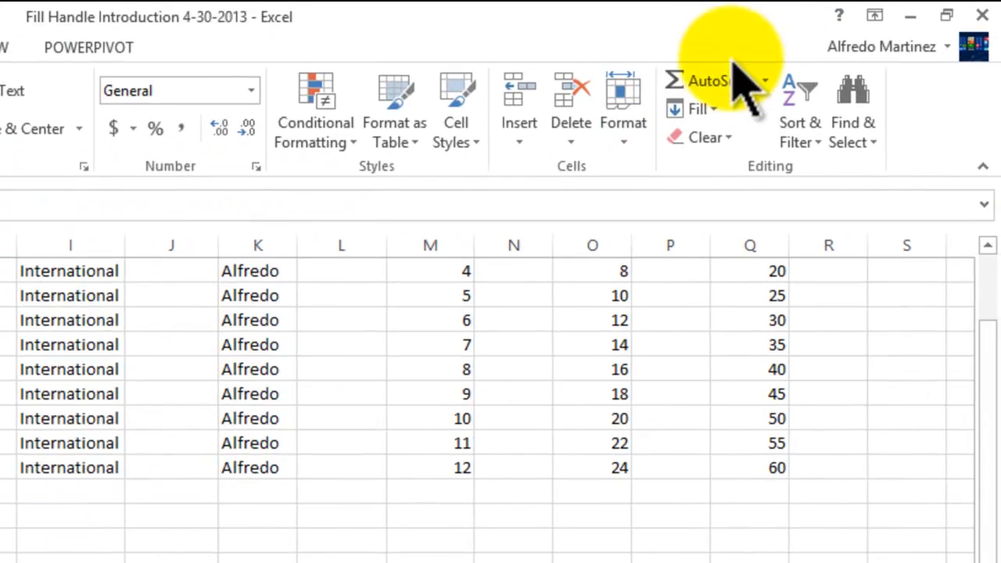
{"action": "left_click", "coordinate": [727, 81]}
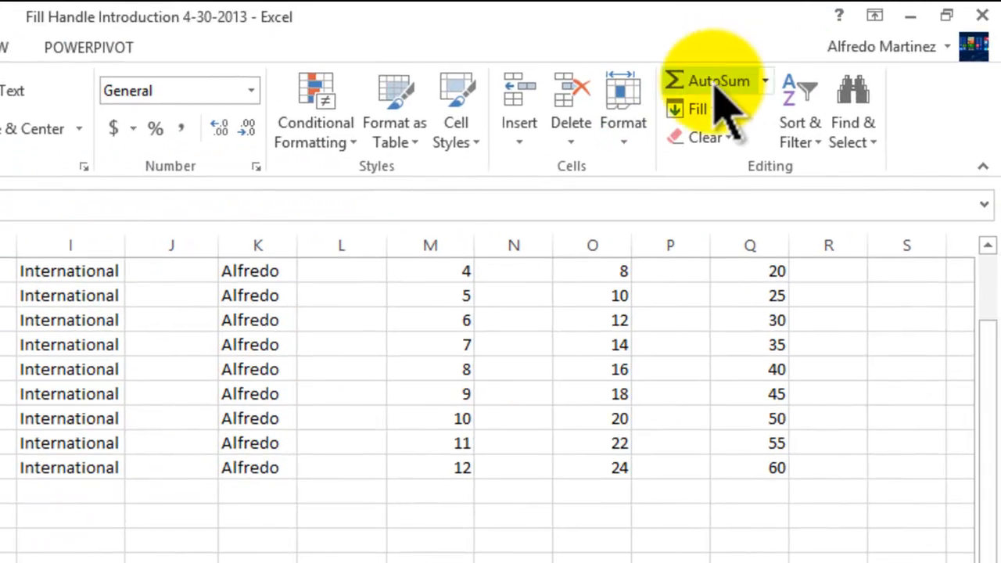
{"action": "left_click", "coordinate": [516, 361]}
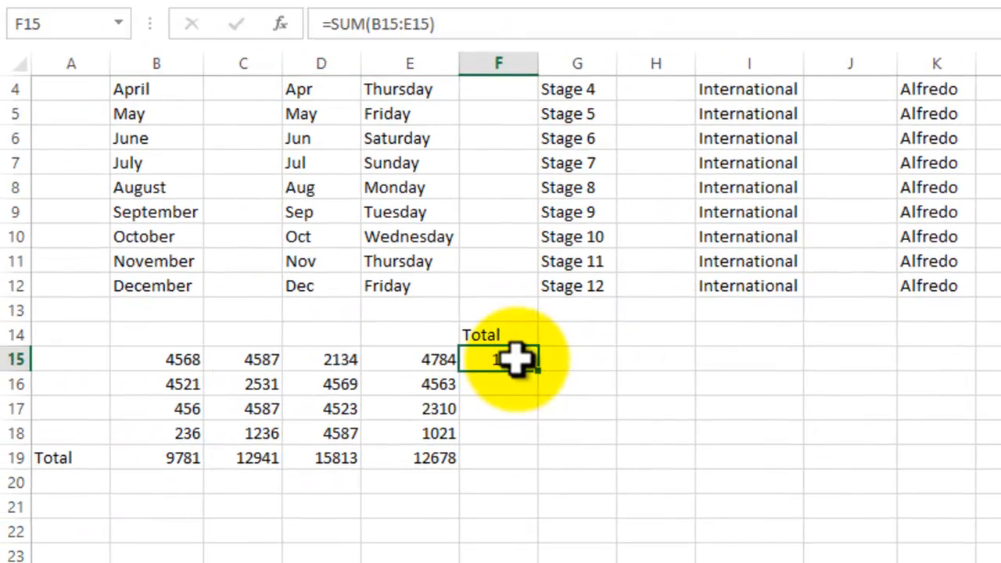
{"action": "left_click_drag", "start_coordinate": [539, 371], "coordinate": [545, 447]}
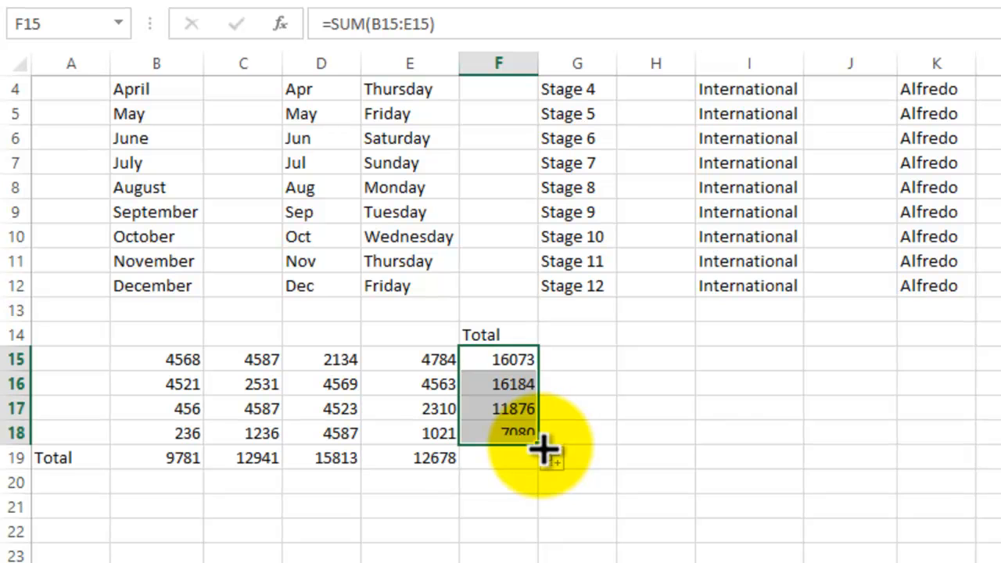
Examine the cell ranges used by the copied row-total formulas in F16 to F18, leaving them unedited
{"action": "left_click", "coordinate": [508, 383]}
{"action": "double_click", "coordinate": [509, 383]}
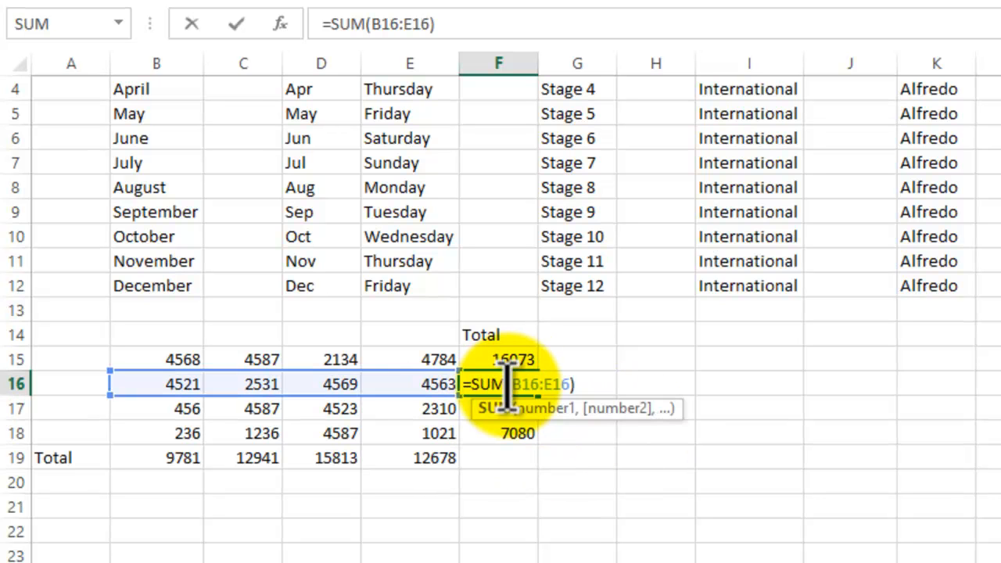
{"action": "key", "text": "Escape"}
{"action": "left_click", "coordinate": [504, 402]}
{"action": "double_click", "coordinate": [501, 409]}
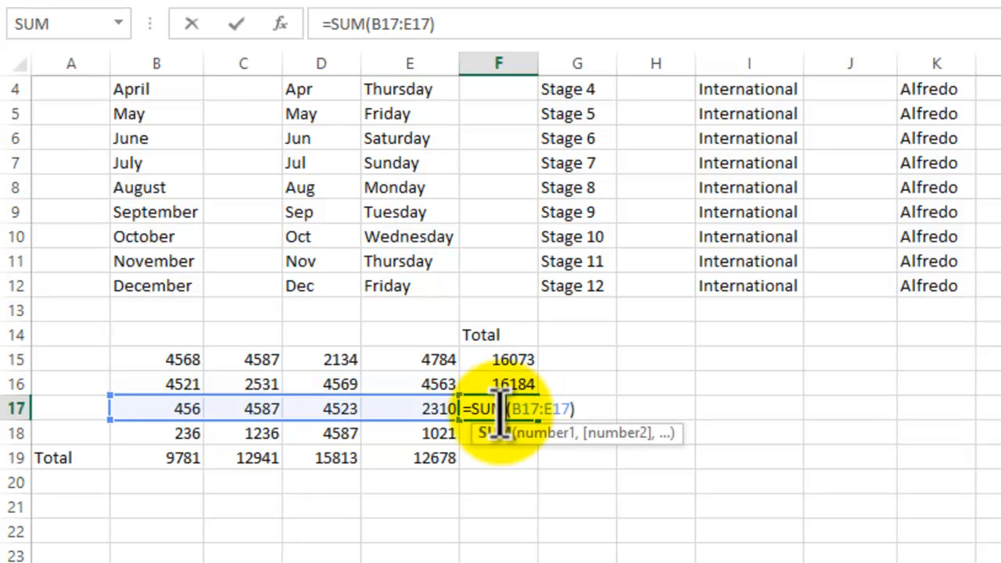
{"action": "key", "text": "Escape"}
{"action": "left_click", "coordinate": [510, 428]}
{"action": "left_click", "coordinate": [771, 527]}
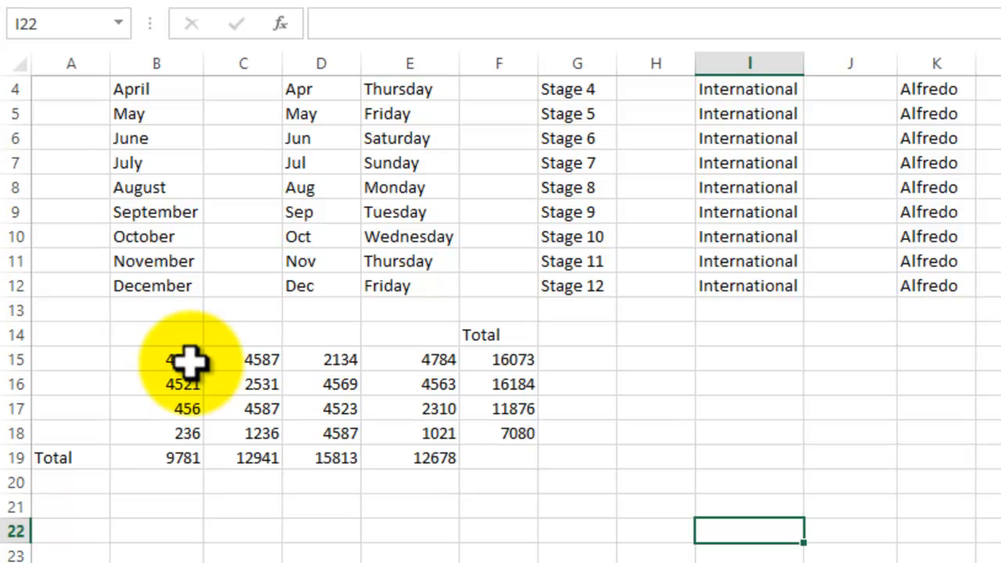
{"action": "left_click", "coordinate": [354, 526]}
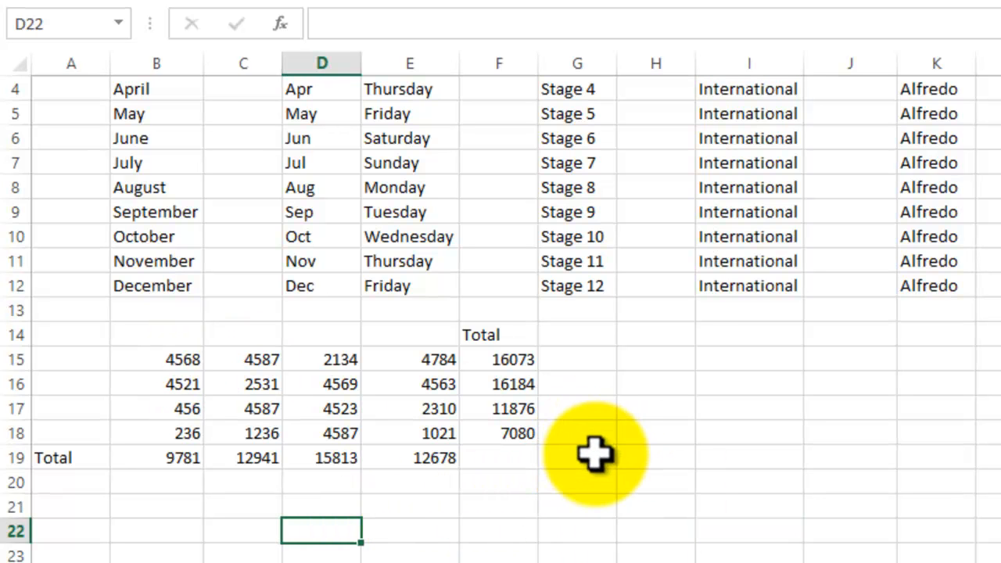
{"action": "left_click", "coordinate": [711, 477]}
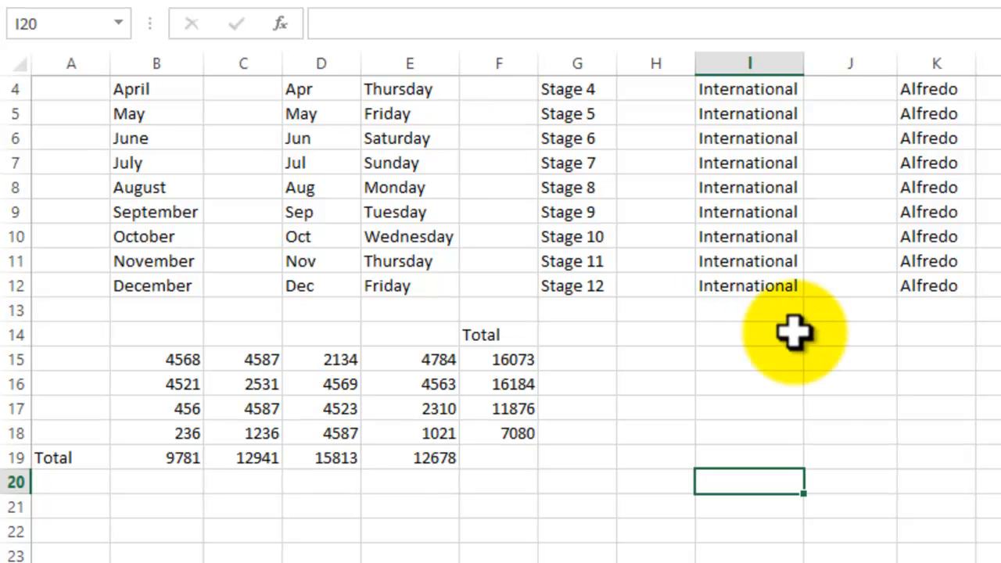
{"action": "left_click", "coordinate": [769, 409]}
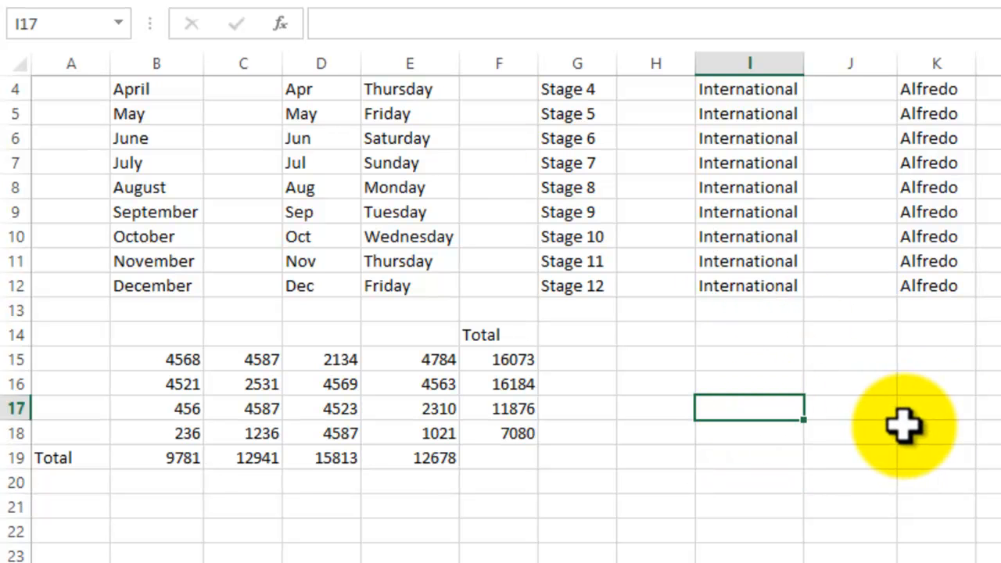
{"action": "scroll", "coordinate": [903, 440], "scroll_direction": "up", "scroll_amount": 1}
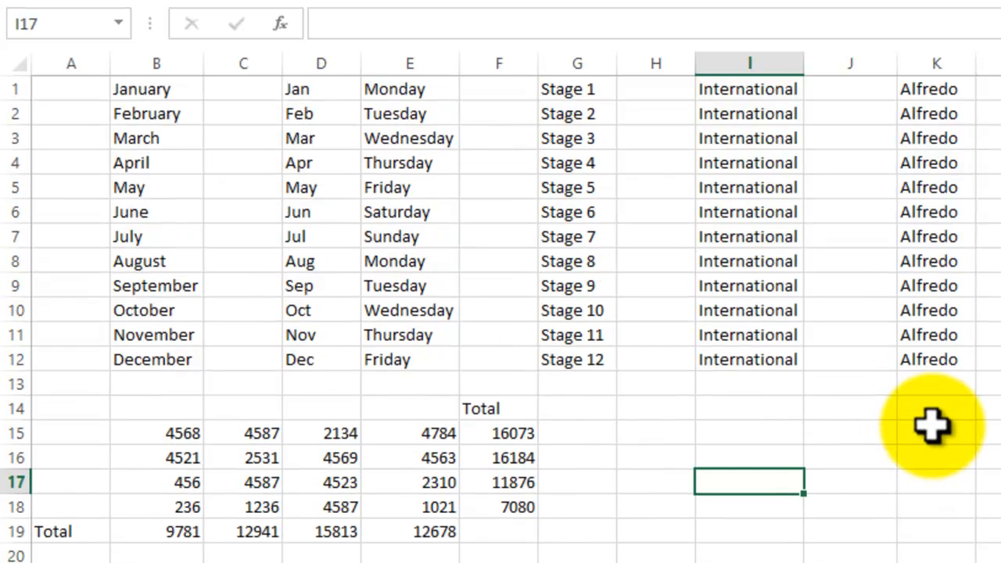
{"action": "left_click", "coordinate": [162, 89]}
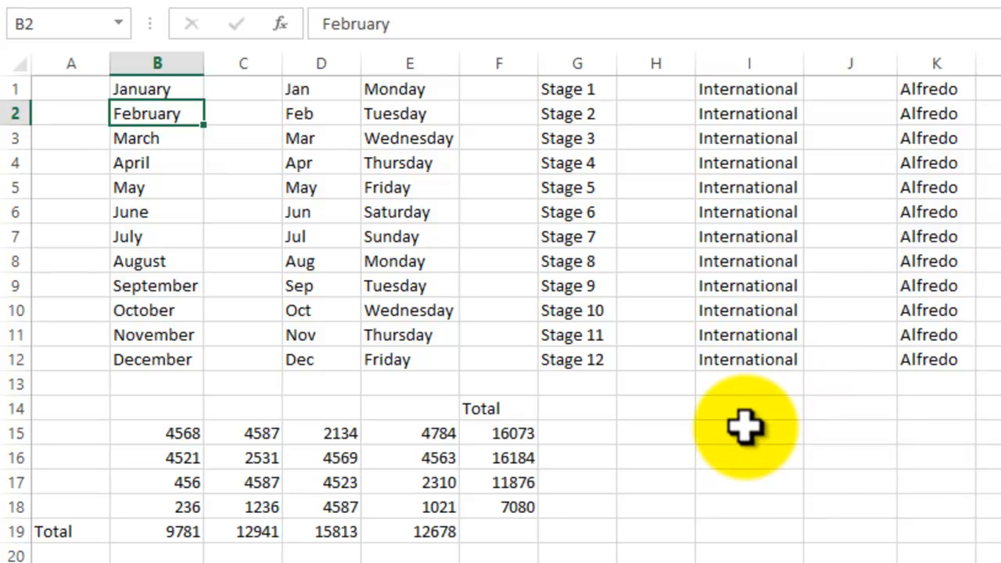
{"action": "left_click", "coordinate": [751, 213]}
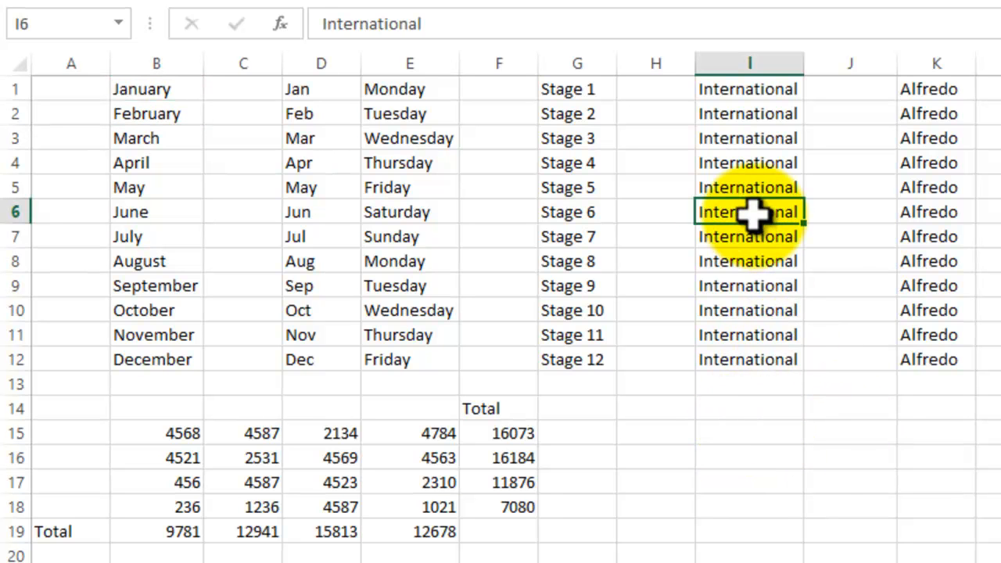
{"action": "left_click", "coordinate": [940, 216]}
{"action": "left_click", "coordinate": [1000, 114]}
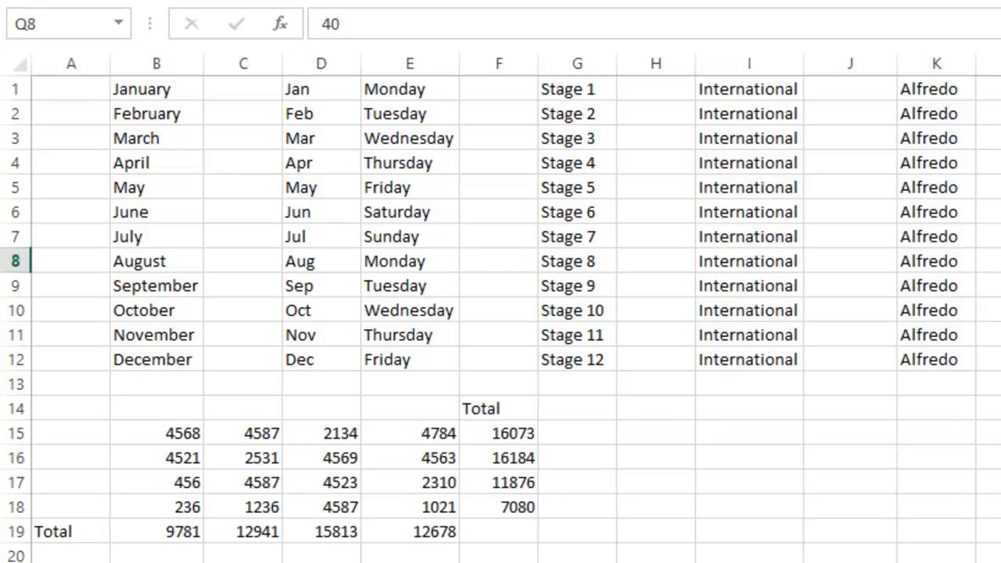
Copy the number block B15:E18 and paste it into I15:L18
{"action": "left_click", "coordinate": [173, 535]}
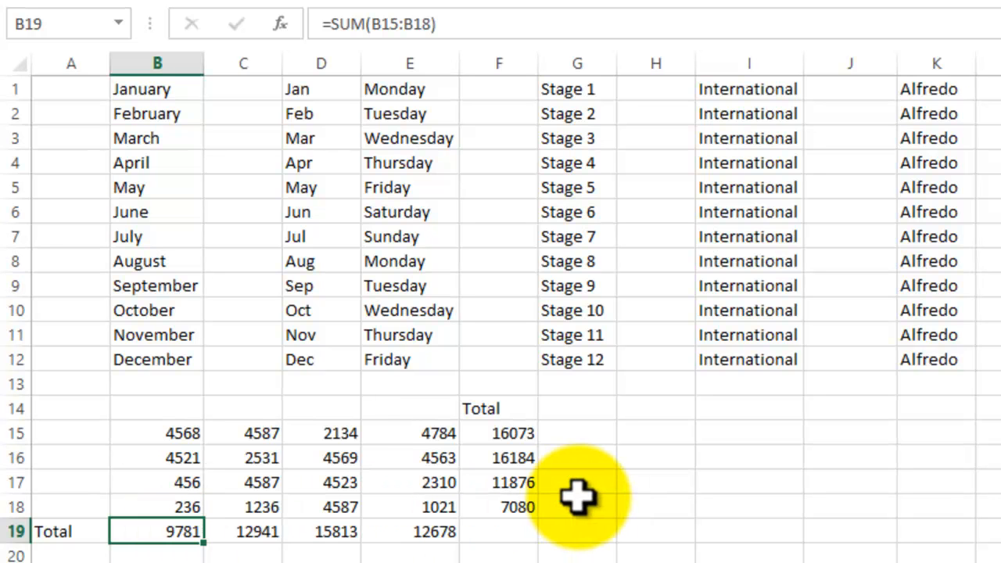
{"action": "left_click", "coordinate": [661, 559]}
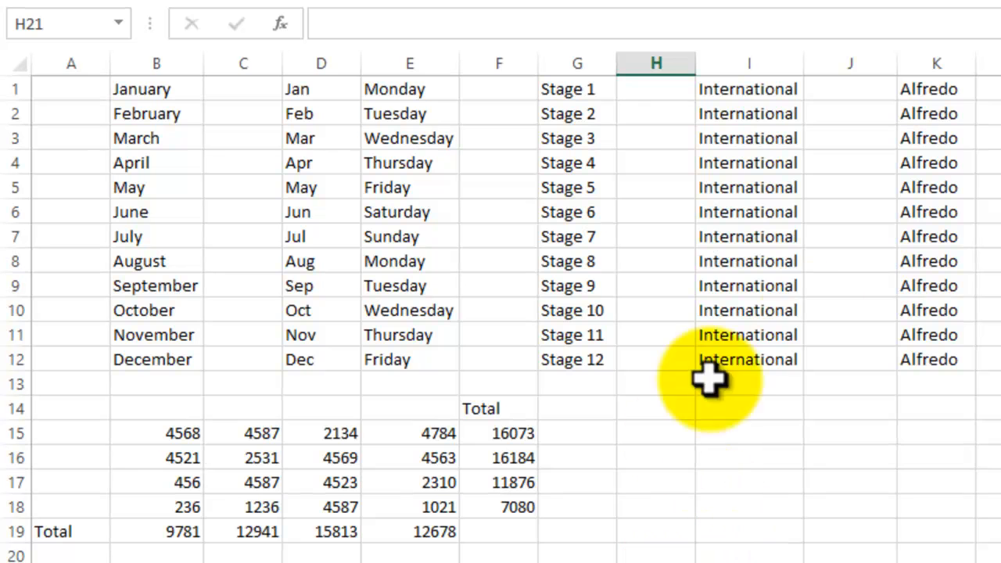
{"action": "left_click_drag", "start_coordinate": [188, 438], "coordinate": [418, 506]}
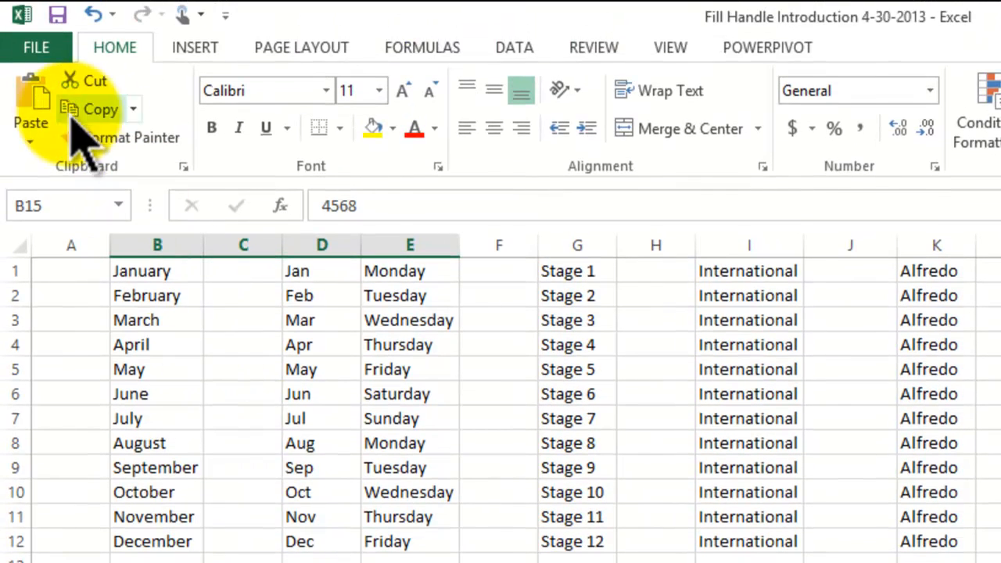
{"action": "left_click", "coordinate": [86, 55]}
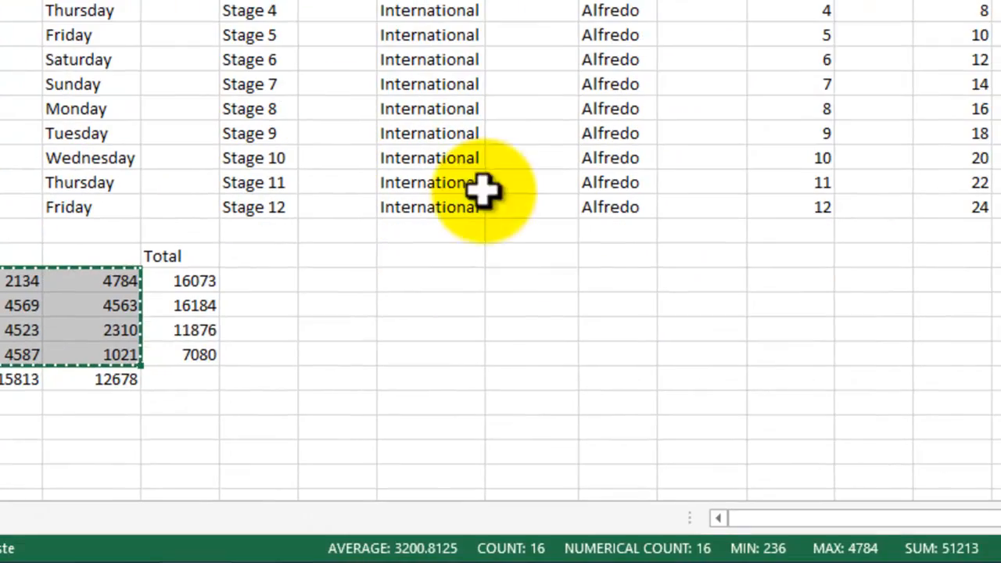
{"action": "left_click", "coordinate": [402, 280]}
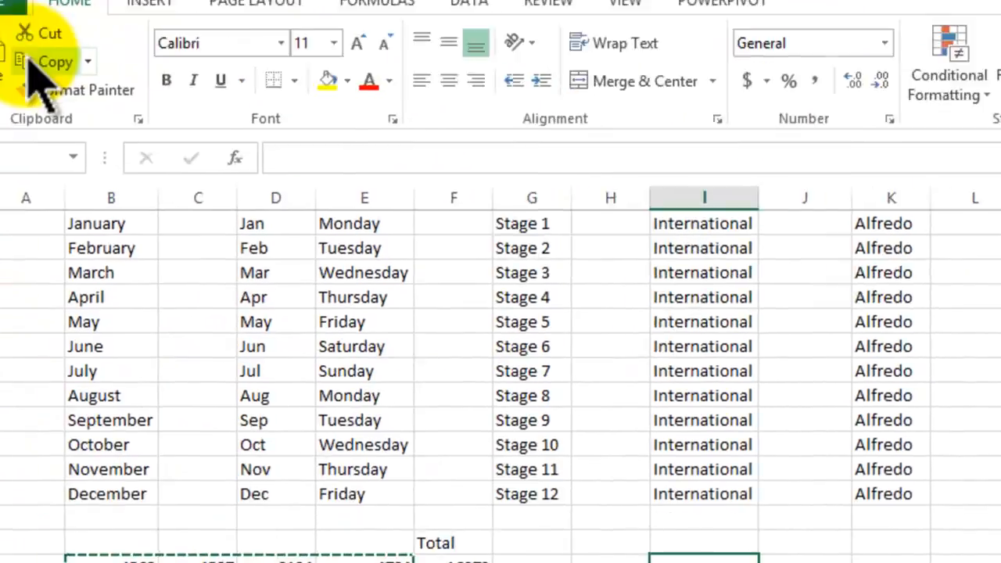
{"action": "left_click", "coordinate": [1, 58]}
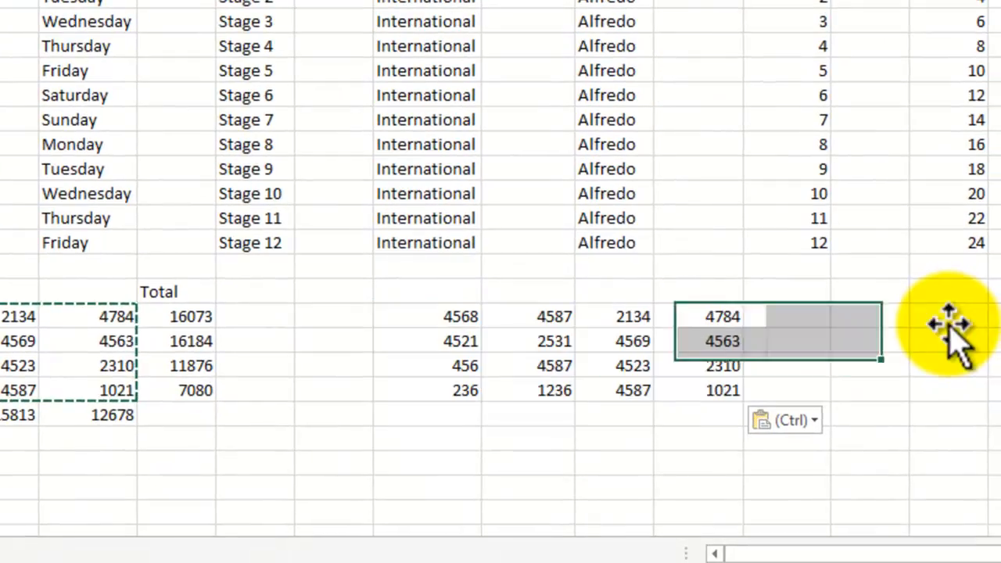
{"action": "left_click", "coordinate": [949, 317]}
{"action": "left_click_drag", "start_coordinate": [469, 317], "coordinate": [709, 391]}
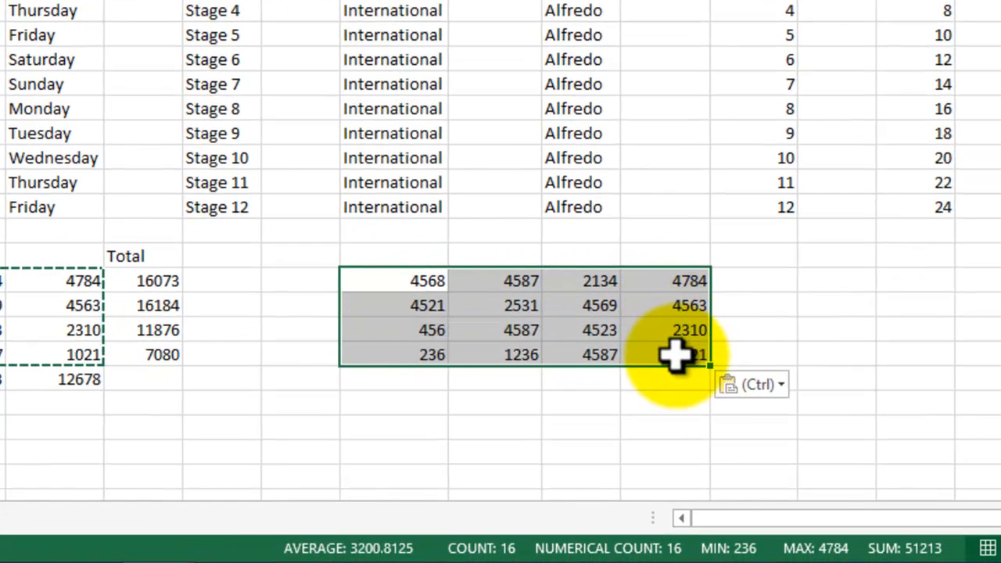
{"action": "key", "text": "Escape"}
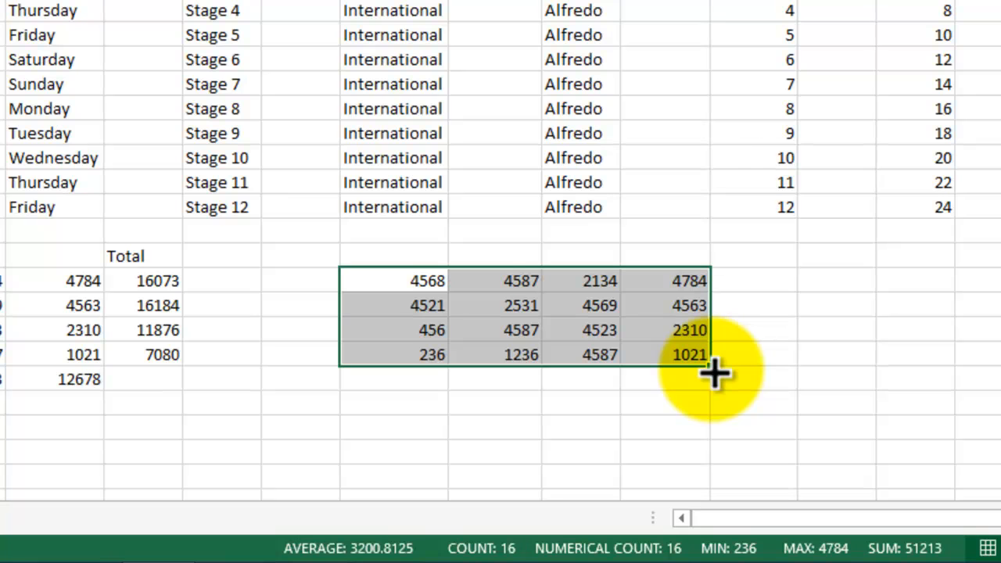
Extend the pasted number block I15:L18 with the fill handle down to row 22
{"action": "left_click_drag", "start_coordinate": [714, 374], "coordinate": [707, 466]}
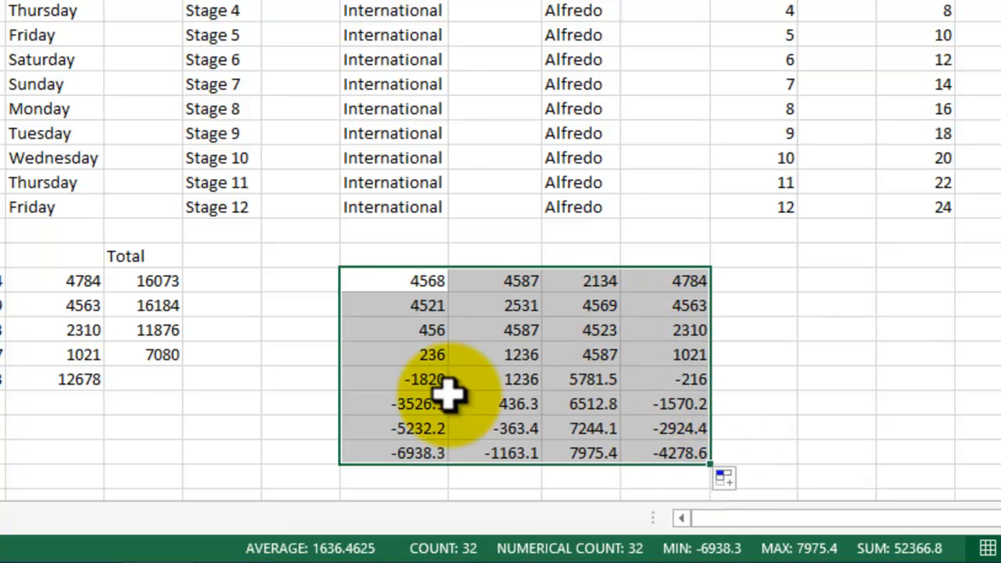
{"action": "left_click", "coordinate": [414, 381]}
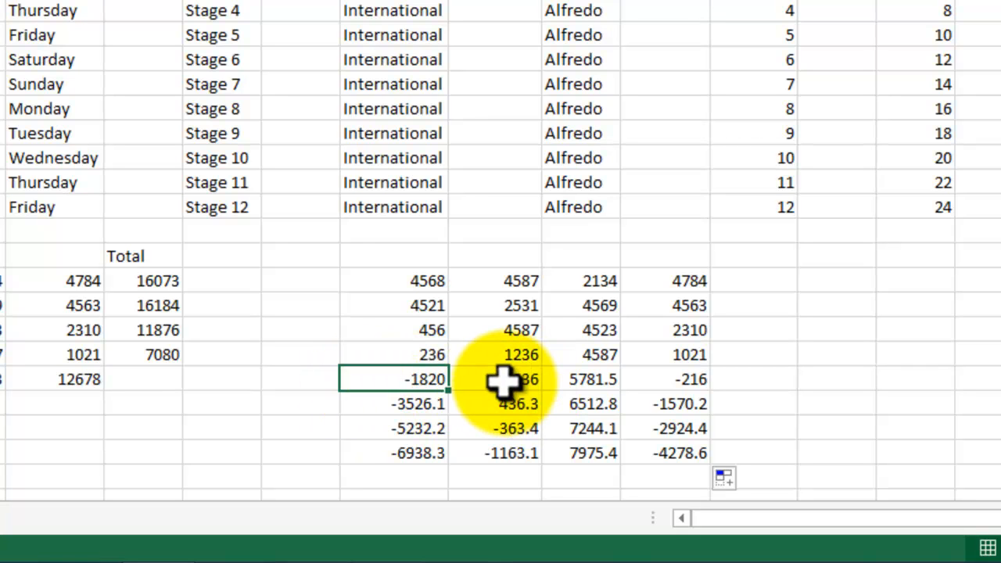
{"action": "left_click", "coordinate": [833, 379]}
Clear the generated numbers in I19:L22 and the pasted block in I15:L18
{"action": "left_click_drag", "start_coordinate": [414, 380], "coordinate": [711, 459]}
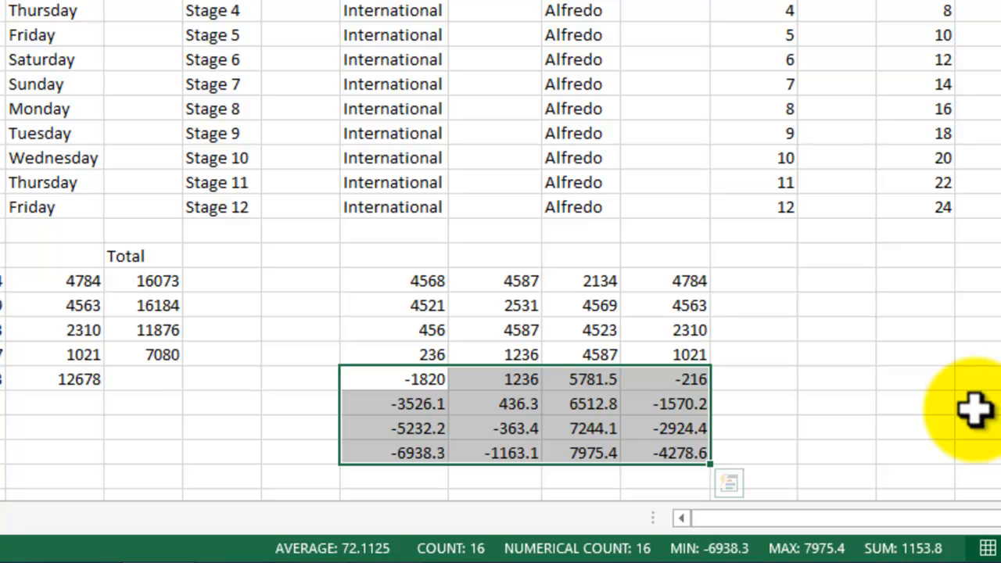
{"action": "key", "text": "Delete"}
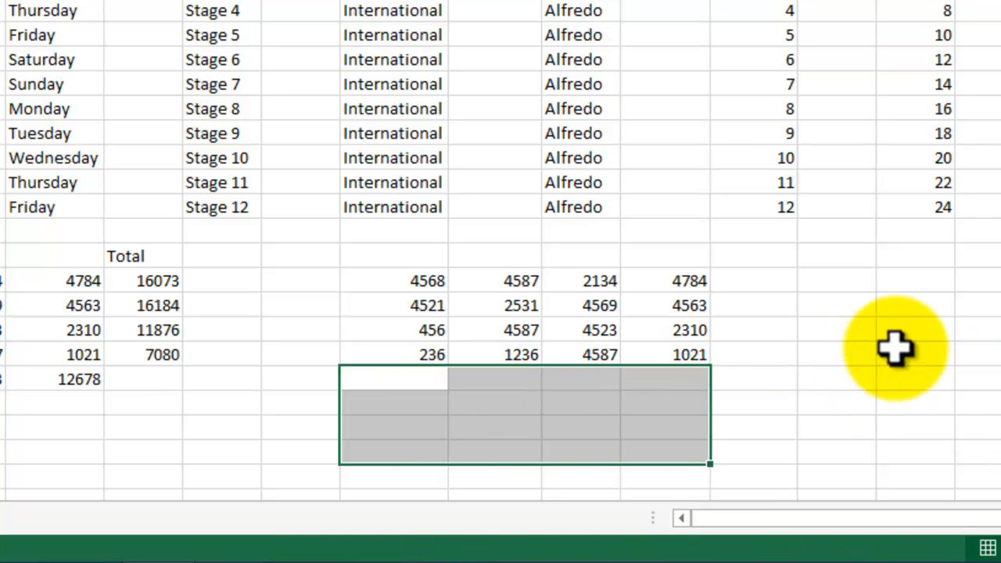
{"action": "left_click_drag", "start_coordinate": [424, 275], "coordinate": [707, 413]}
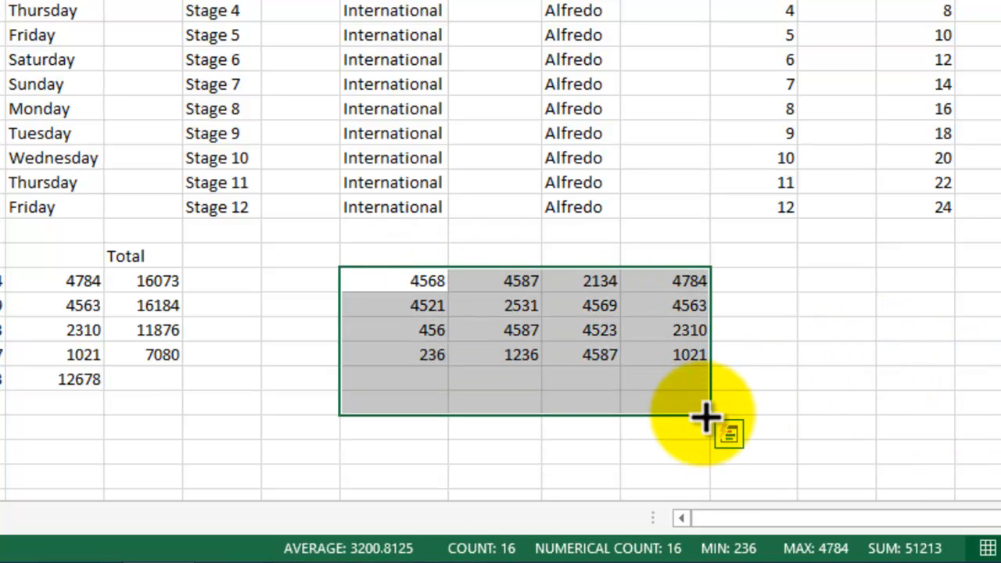
{"action": "key", "text": "Delete"}
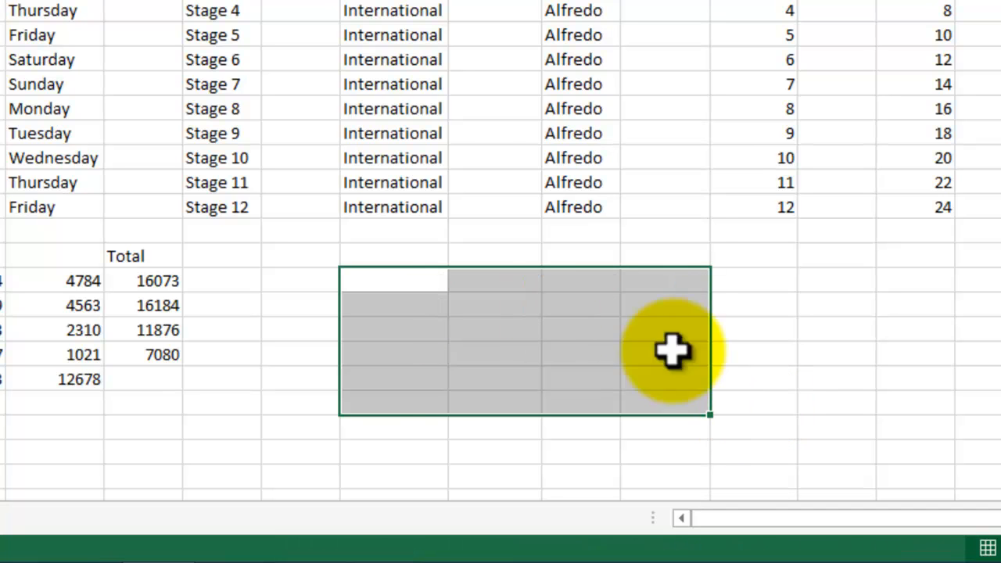
Enter the date 4-30-2013 in I15 and extend it as a daily series with the fill handle down to I21
{"action": "left_click", "coordinate": [429, 287]}
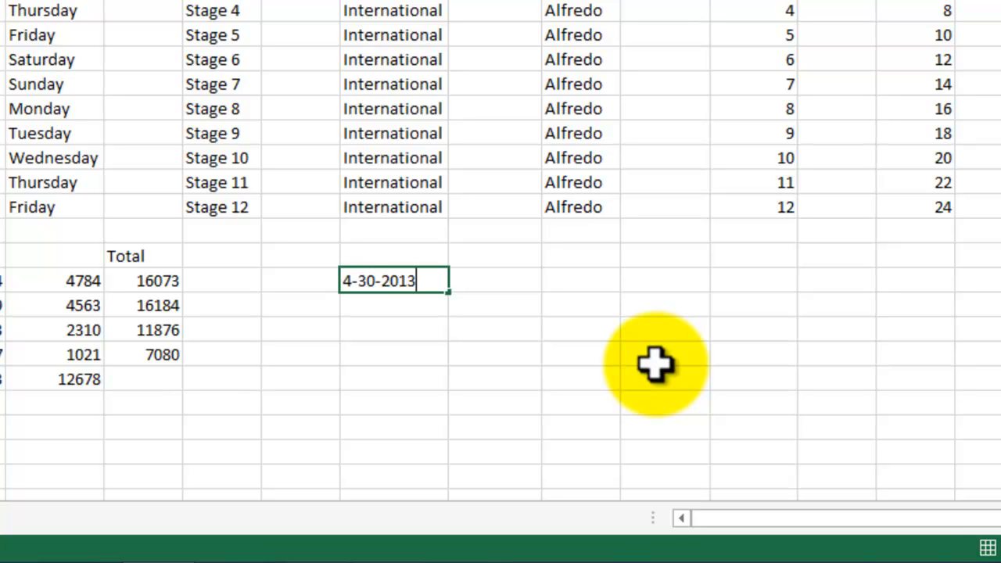
{"action": "left_click", "coordinate": [417, 279]}
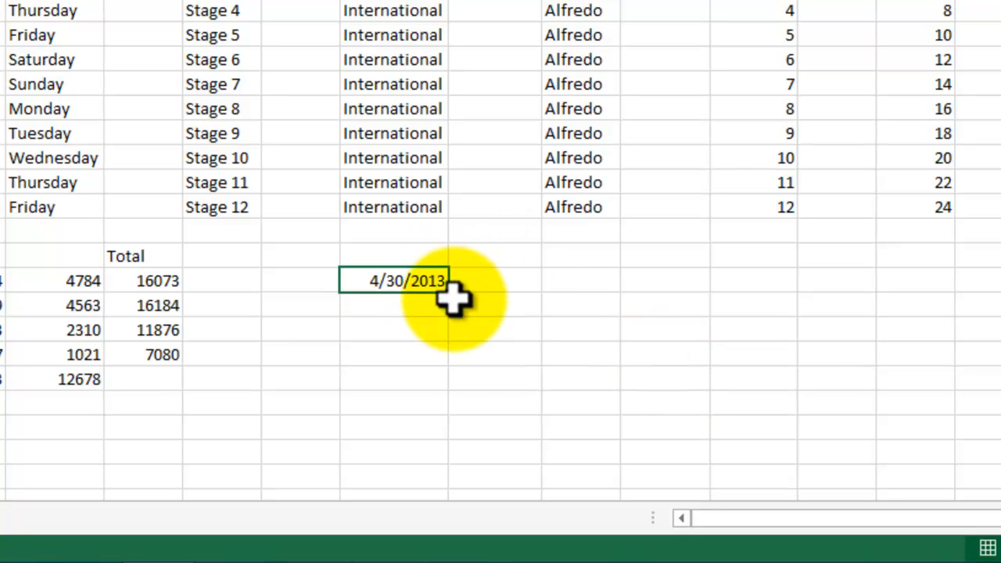
{"action": "left_click_drag", "start_coordinate": [456, 303], "coordinate": [450, 389]}
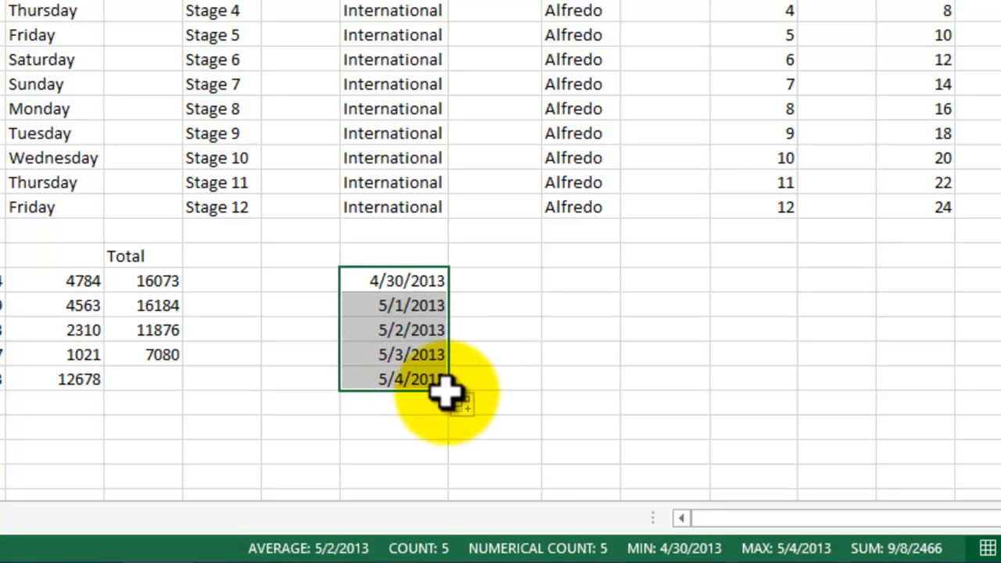
{"action": "left_click_drag", "start_coordinate": [456, 401], "coordinate": [452, 444]}
Enter the month-year date Apr-13 in K15 and extend it as a monthly series with the fill handle down to K21
{"action": "left_click", "coordinate": [576, 284]}
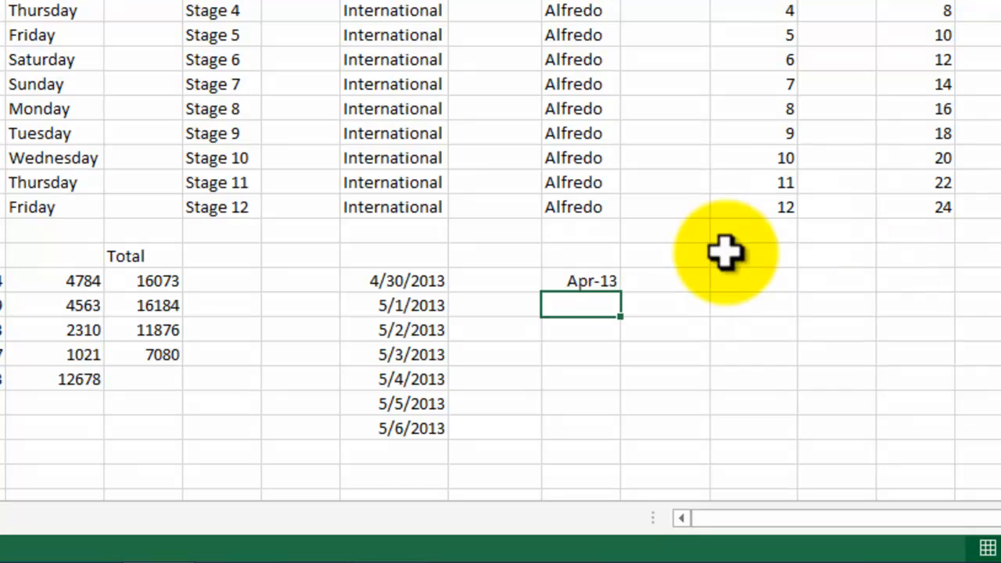
{"action": "left_click", "coordinate": [617, 287]}
{"action": "left_click_drag", "start_coordinate": [626, 297], "coordinate": [622, 428]}
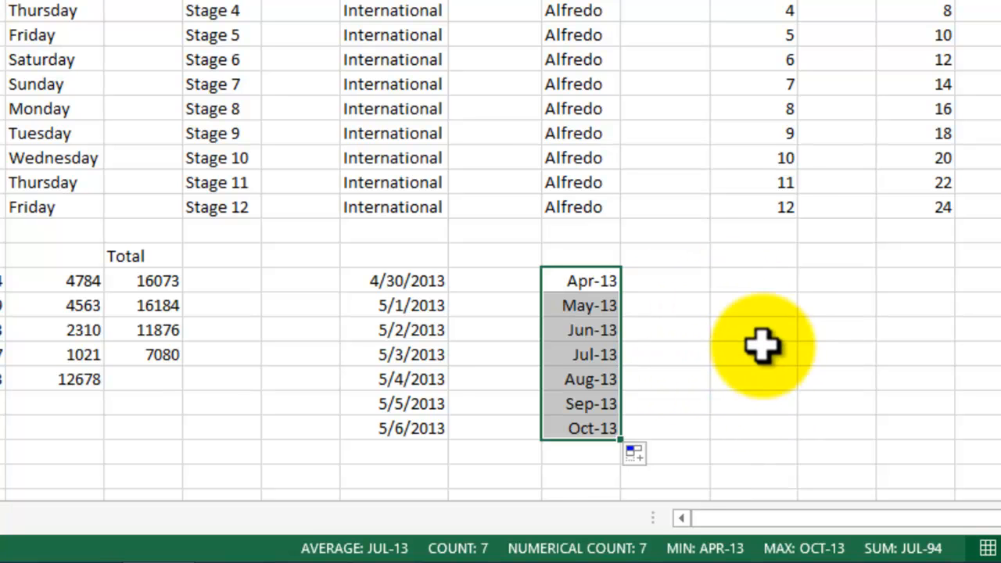
Review the row 15 values in B15 to E15 and the row-total formula in F15
{"action": "left_click", "coordinate": [739, 281]}
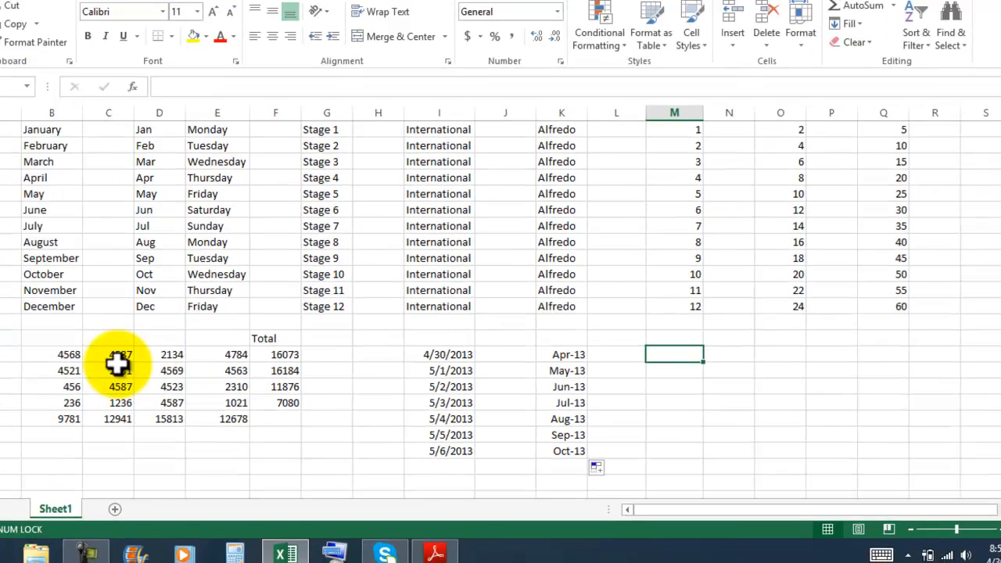
{"action": "left_click", "coordinate": [103, 368]}
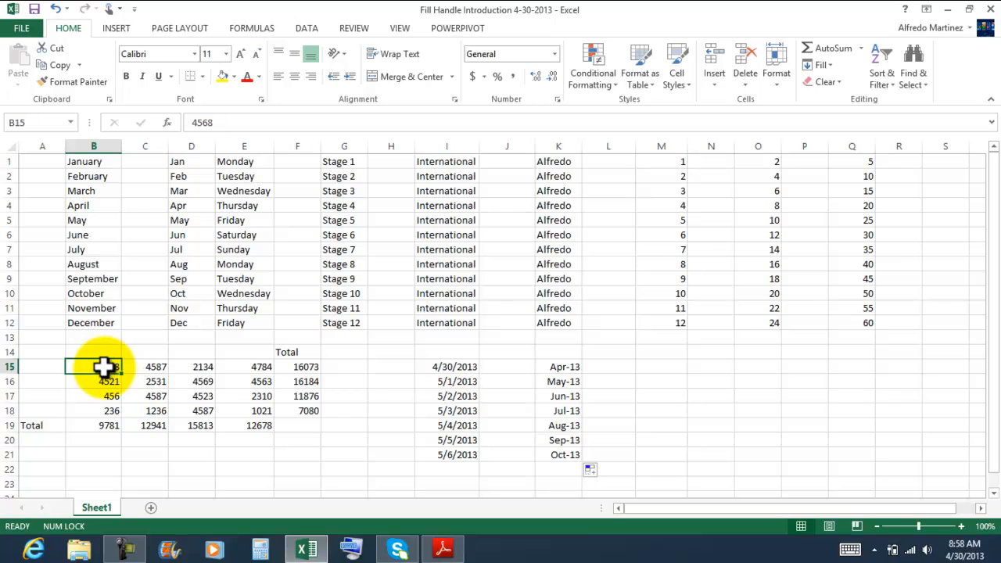
{"action": "left_click", "coordinate": [158, 368]}
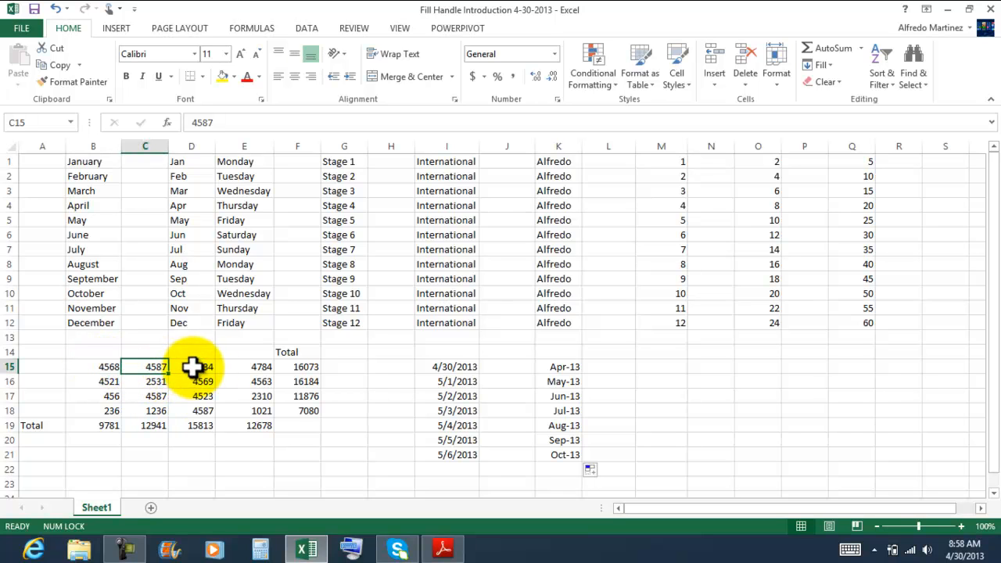
{"action": "left_click", "coordinate": [192, 367]}
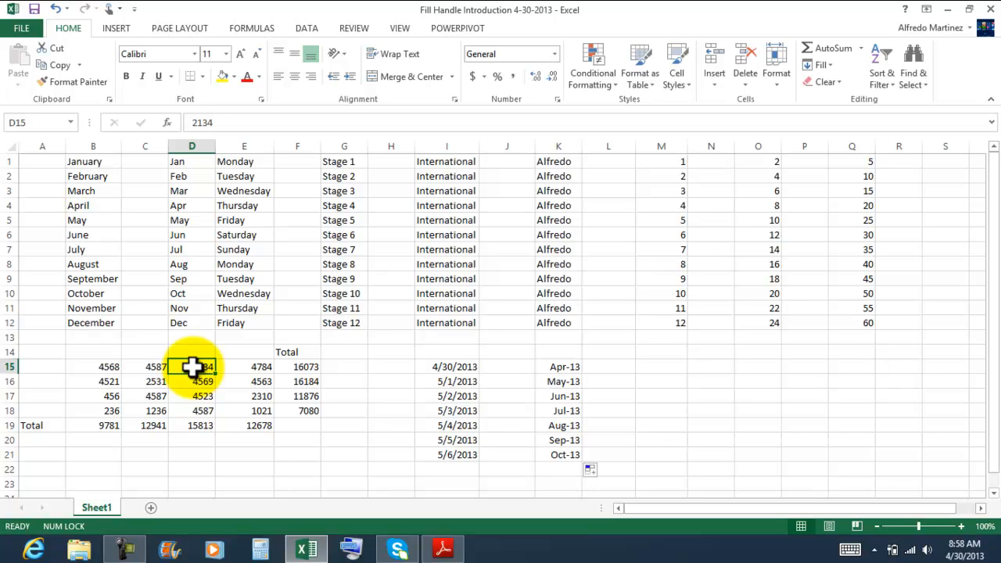
{"action": "left_click", "coordinate": [262, 368]}
{"action": "left_click", "coordinate": [297, 365]}
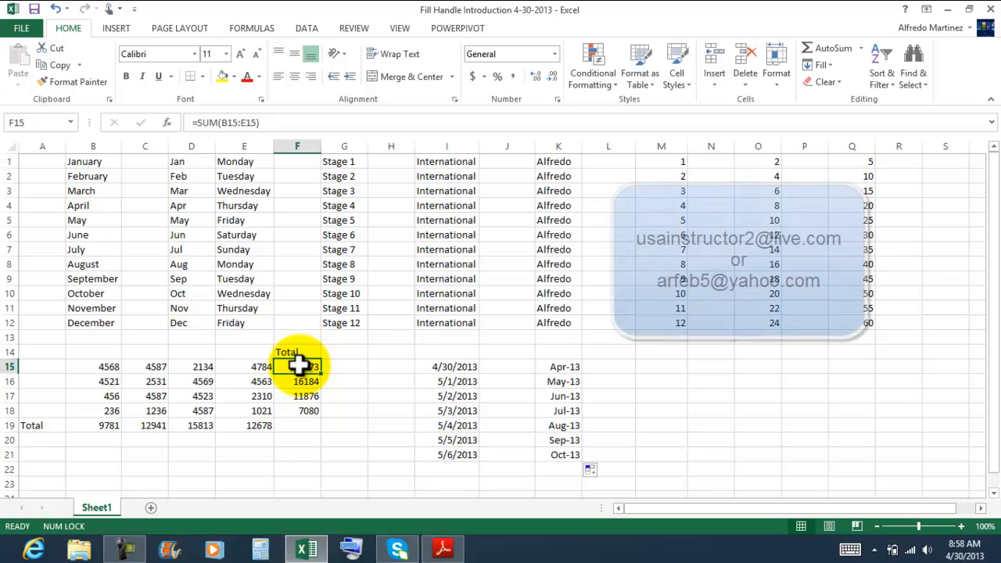
Save the workbook and close it
{"action": "left_click", "coordinate": [648, 363]}
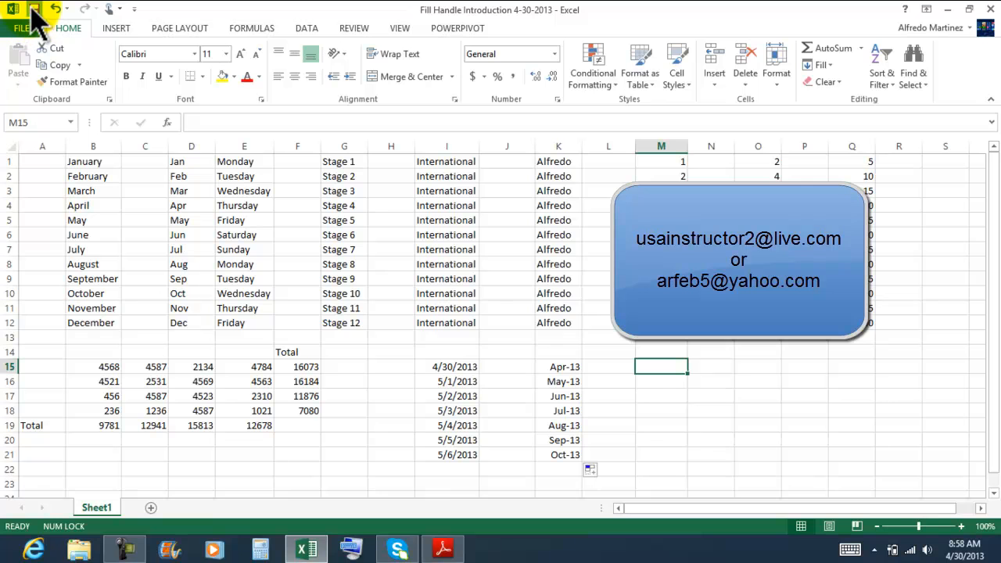
{"action": "left_click", "coordinate": [991, 9]}
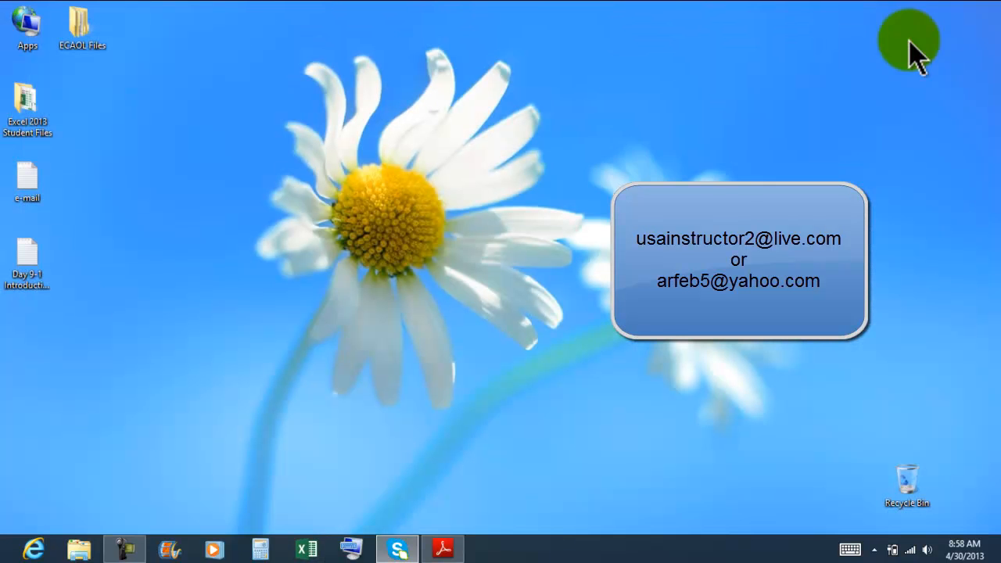